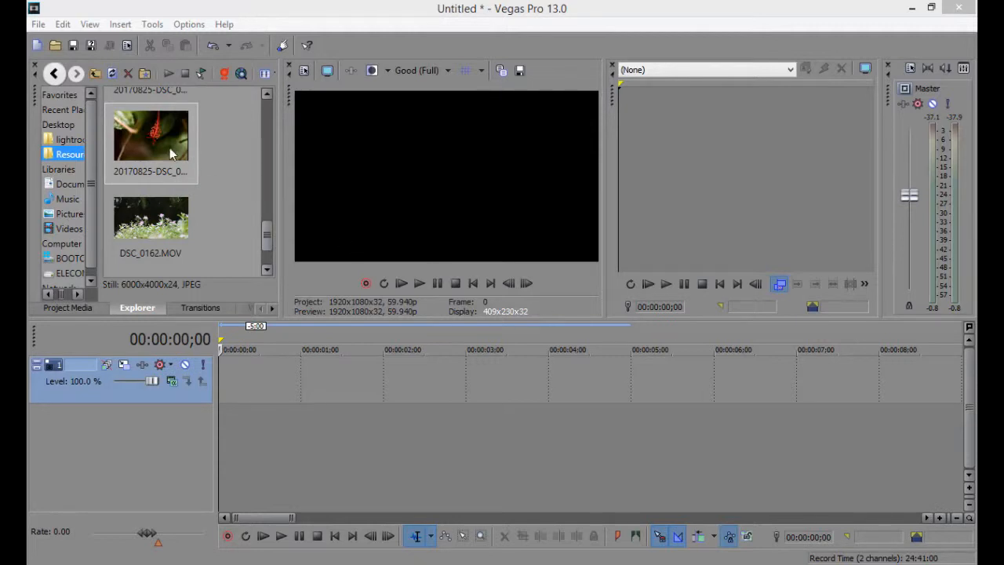
Place the red flower photo at the start of the video track and crop it with the 16:9 Widescreen TV aspect ratio preset
drag(165, 139, 222, 388)
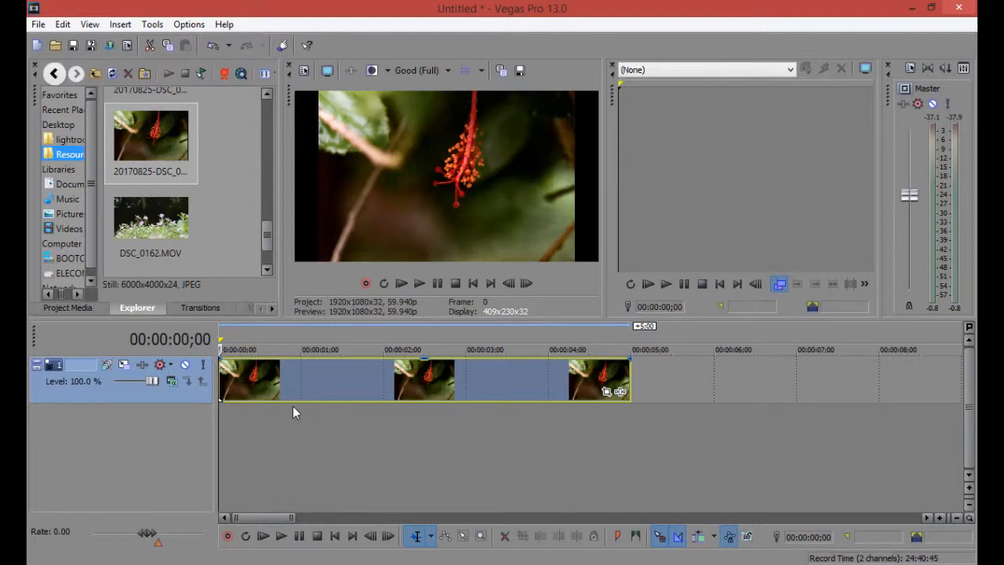
click(608, 394)
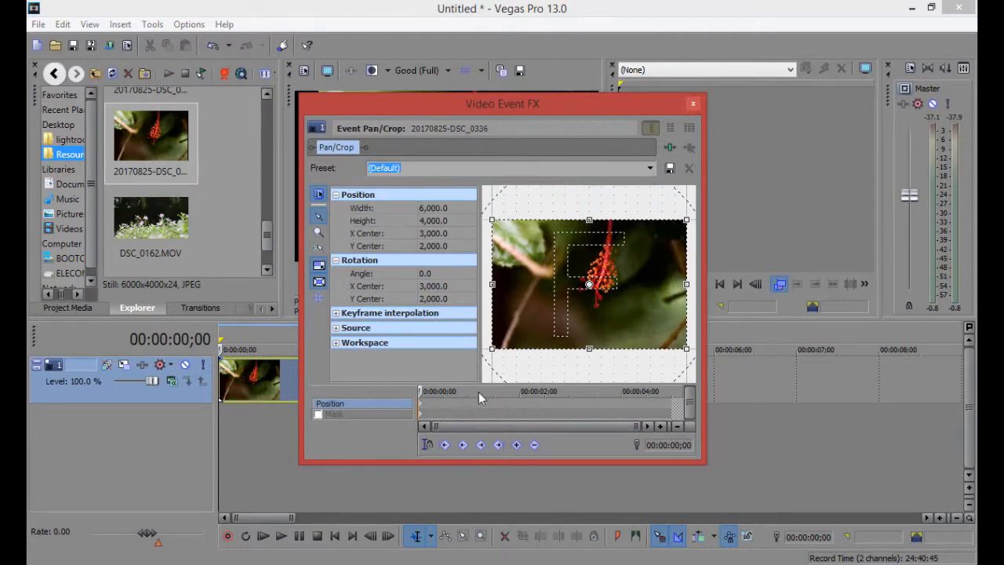
click(651, 168)
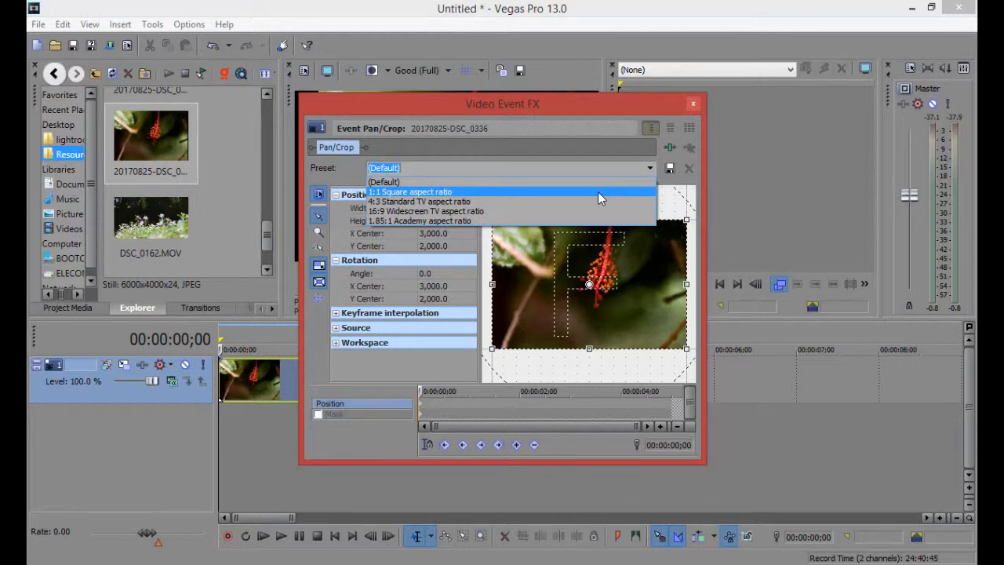
click(562, 212)
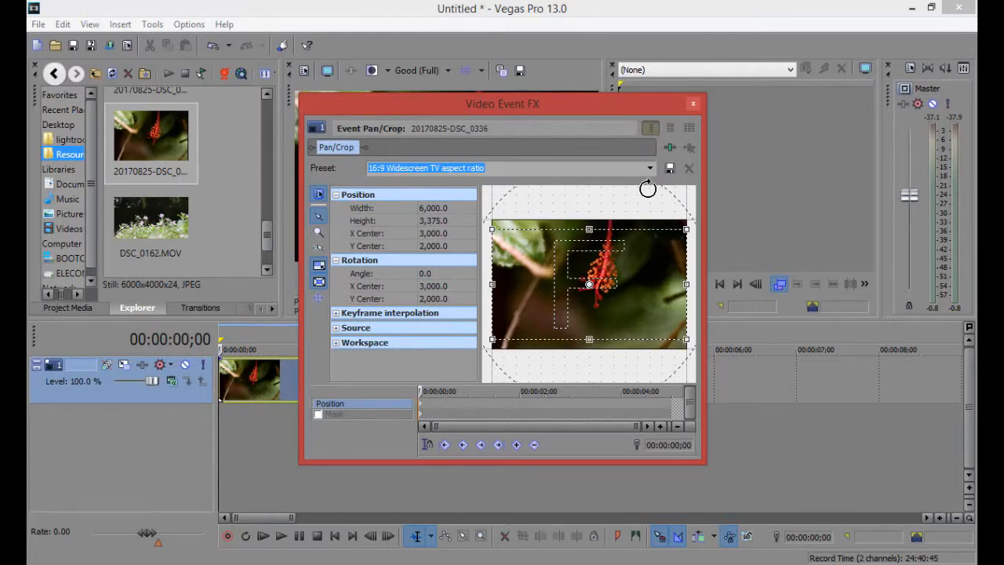
drag(482, 100, 730, 257)
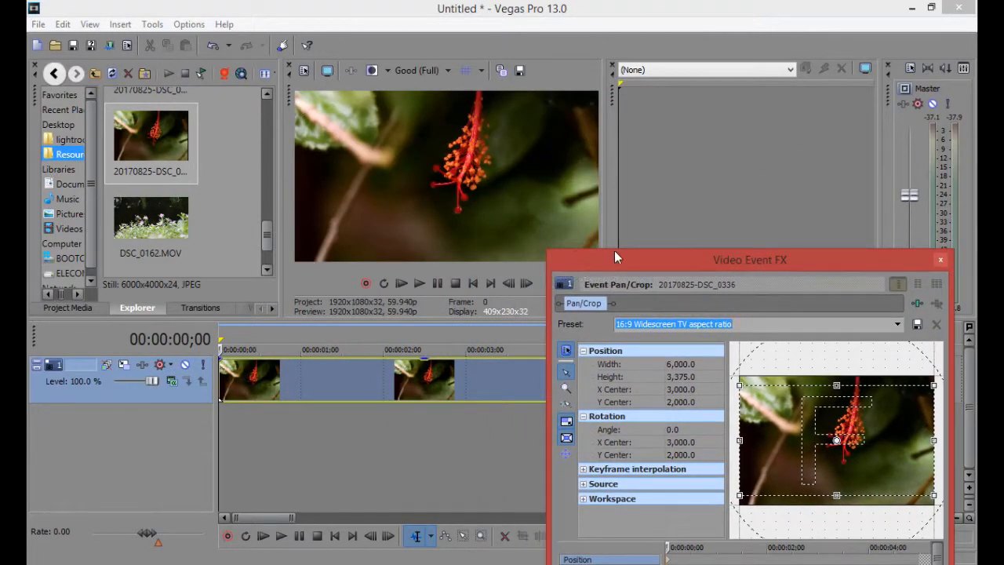
drag(615, 253, 424, 63)
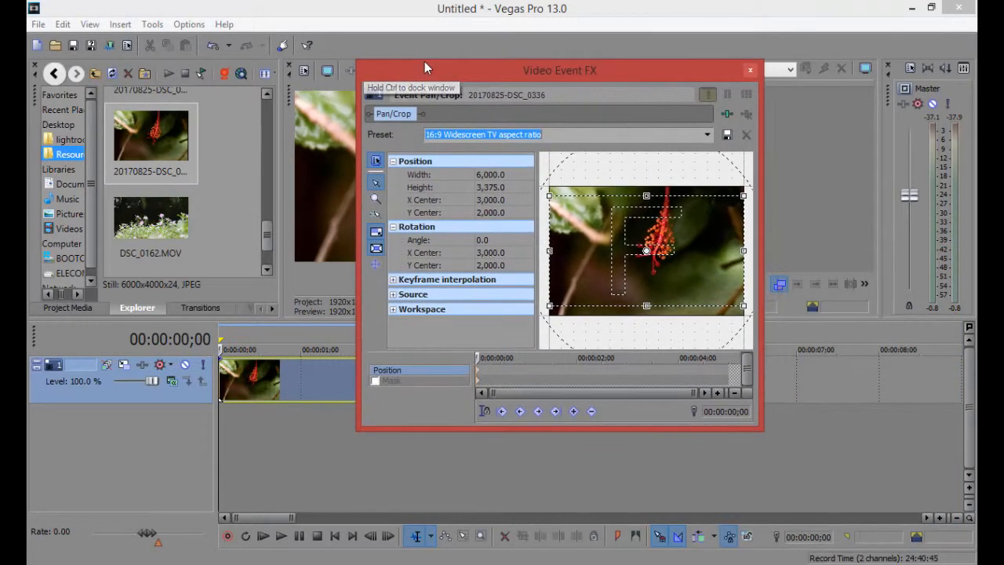
click(705, 136)
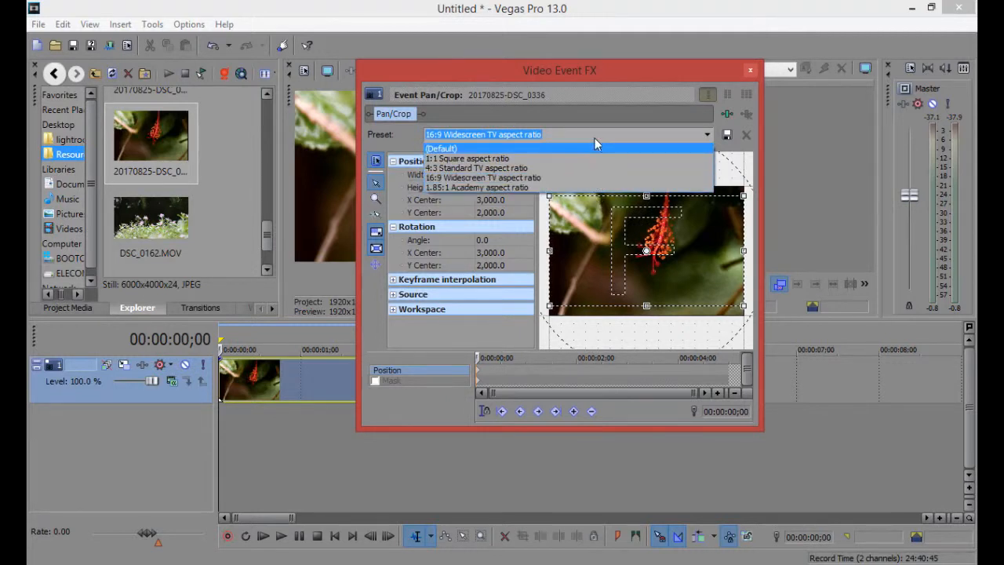
click(401, 138)
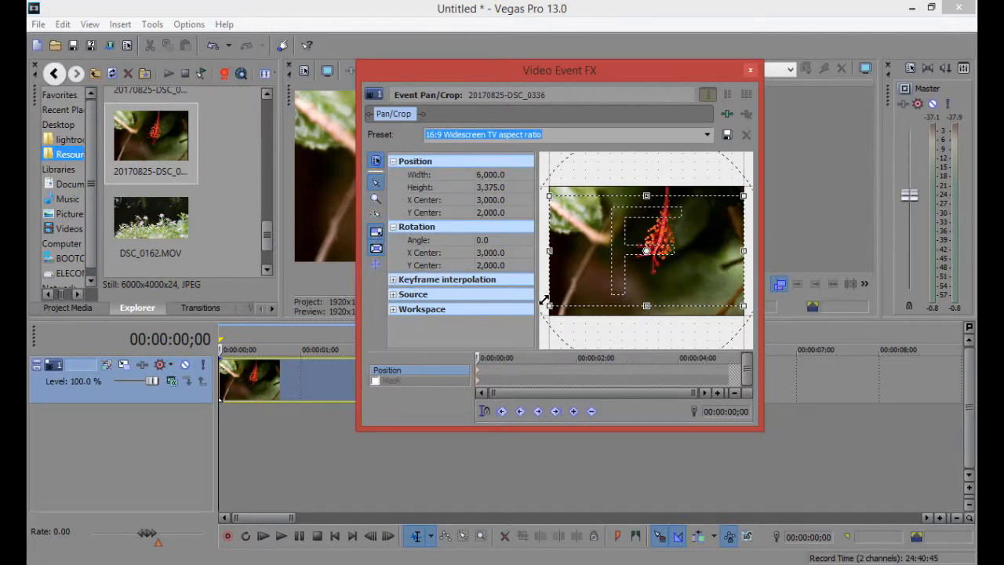
Hide and show the crop property values to compare the workspace with and without them
click(376, 163)
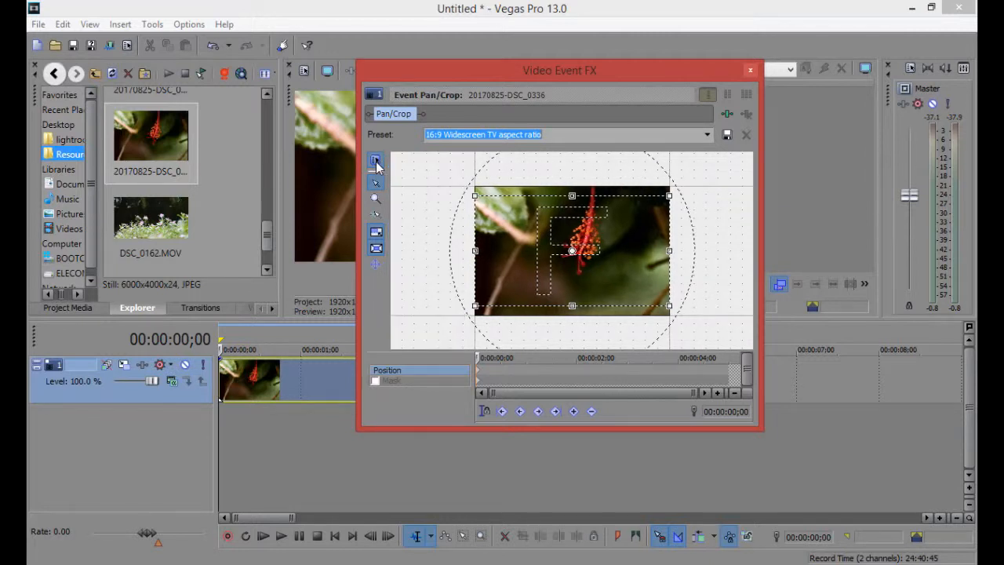
click(376, 162)
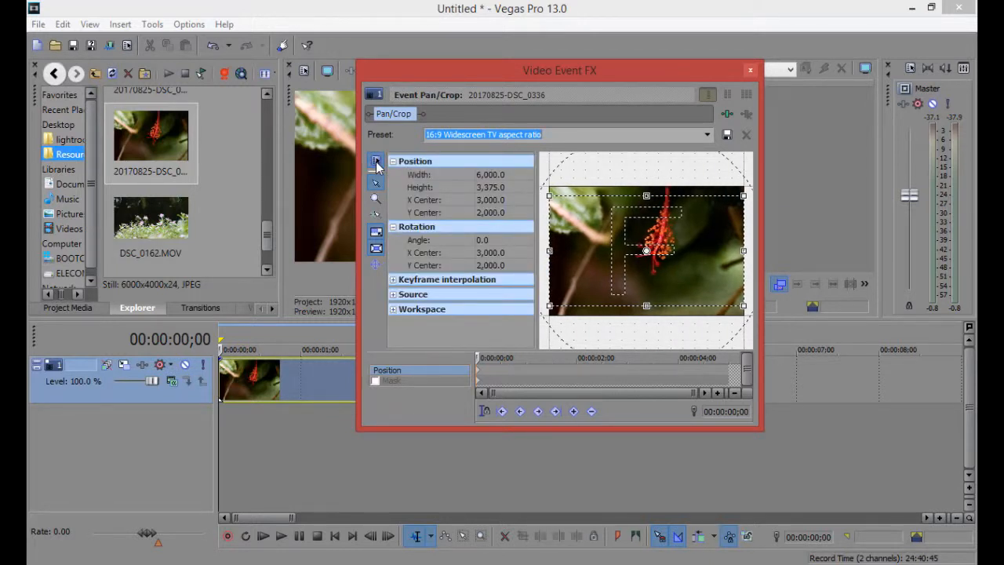
click(376, 163)
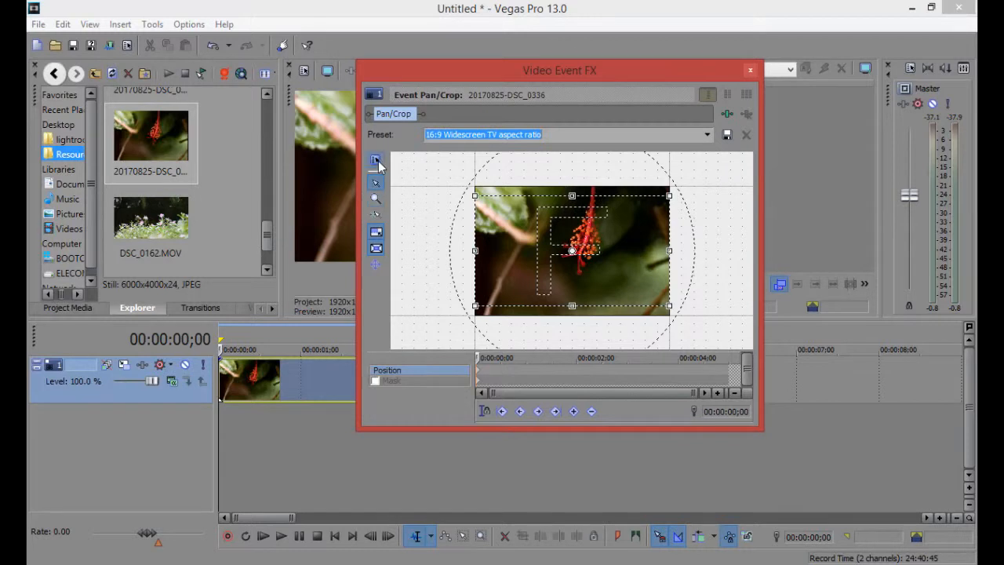
click(375, 161)
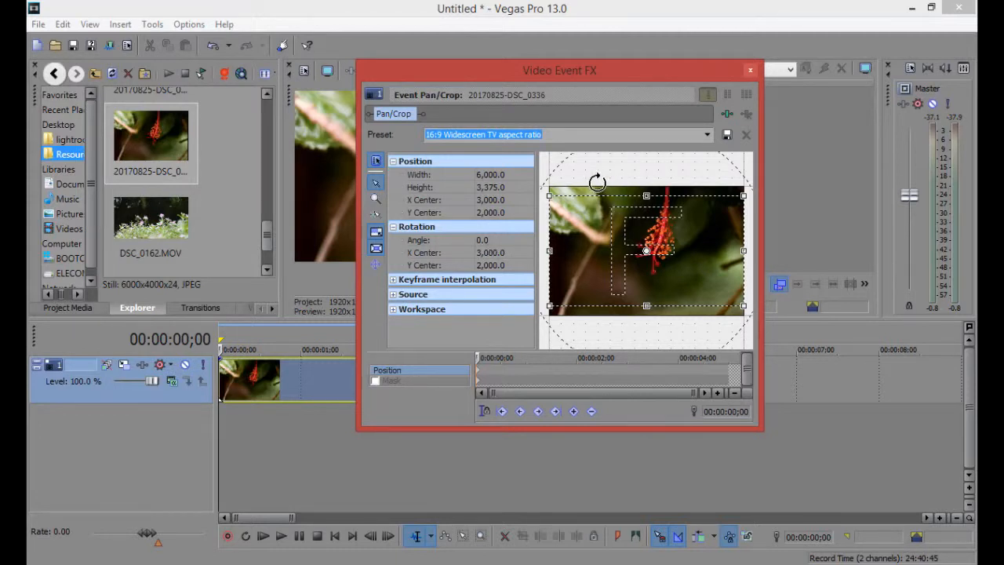
Try rotating the crop frame freehand and at angles of 90 and 45, and reset its rotation angle to 0
drag(597, 182, 627, 194)
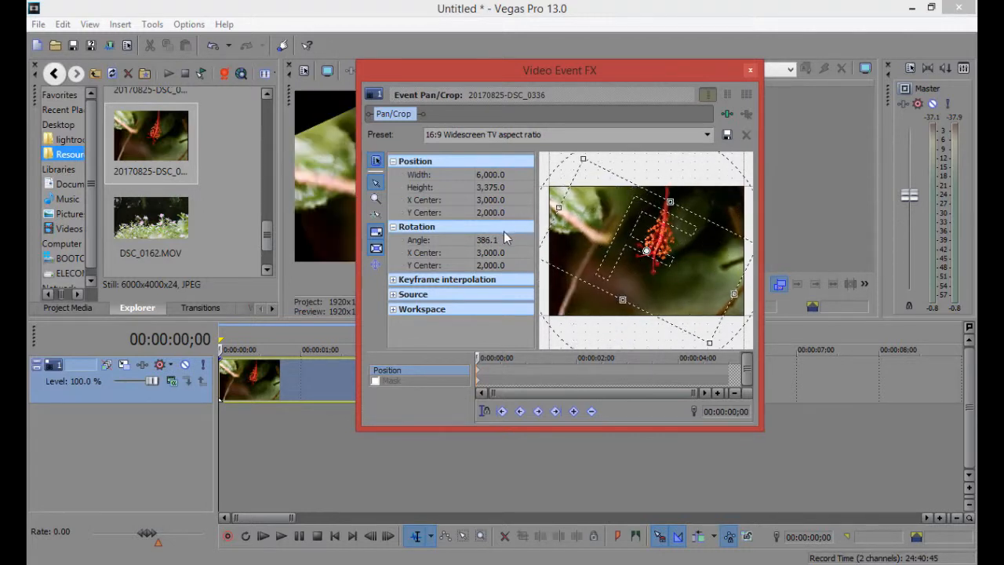
click(504, 240)
text(90)
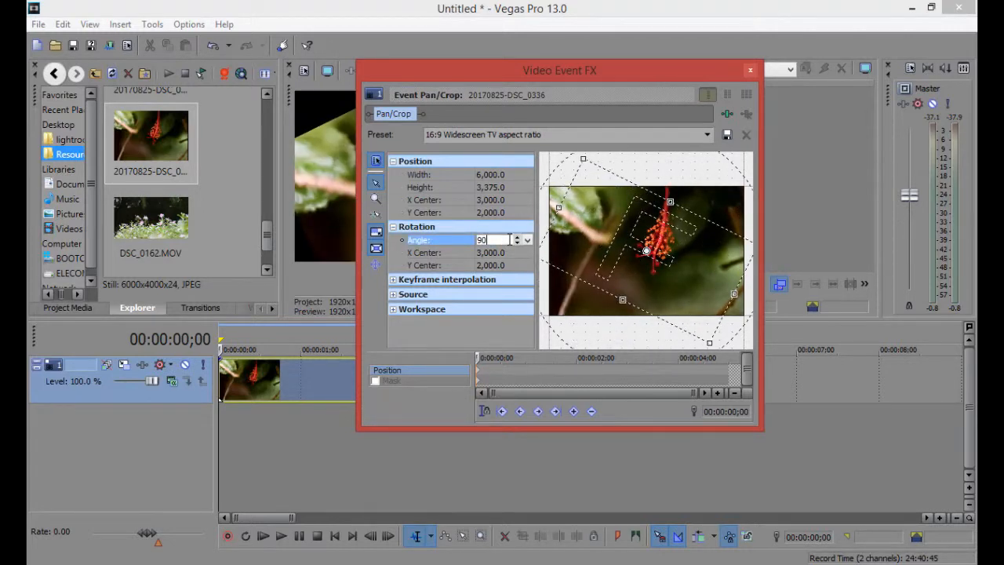
key(Return)
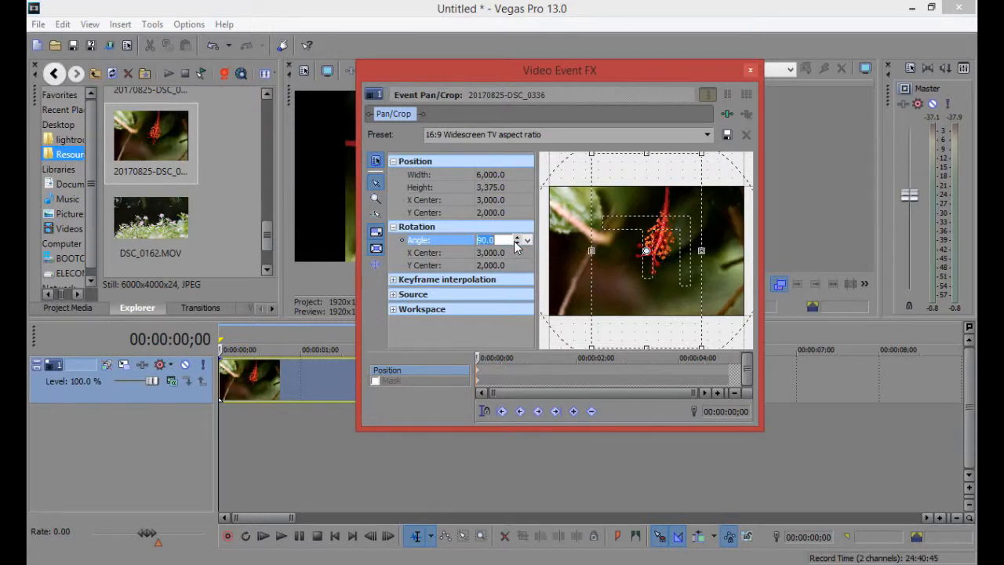
text(45)
key(Return)
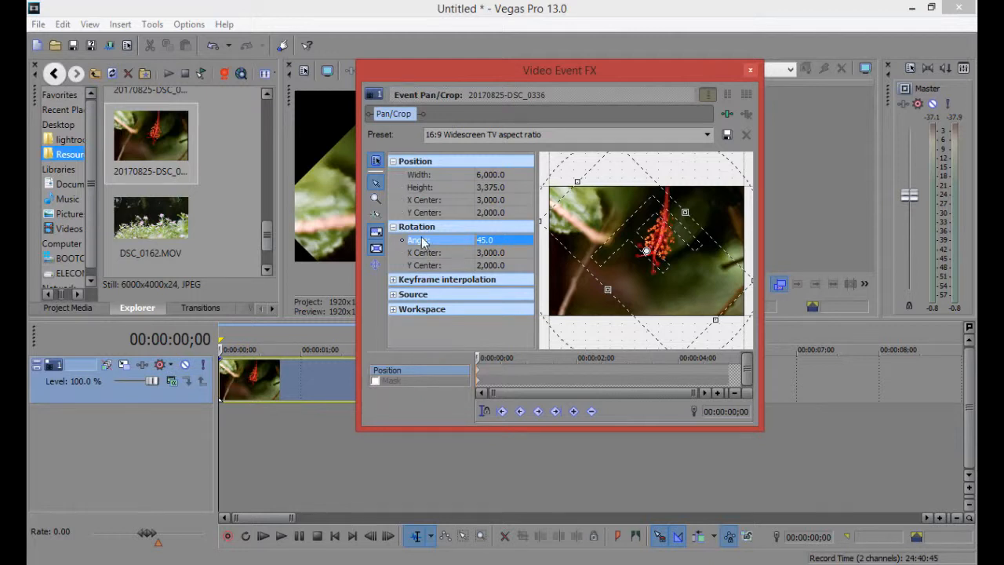
click(500, 241)
text(0)
key(Return)
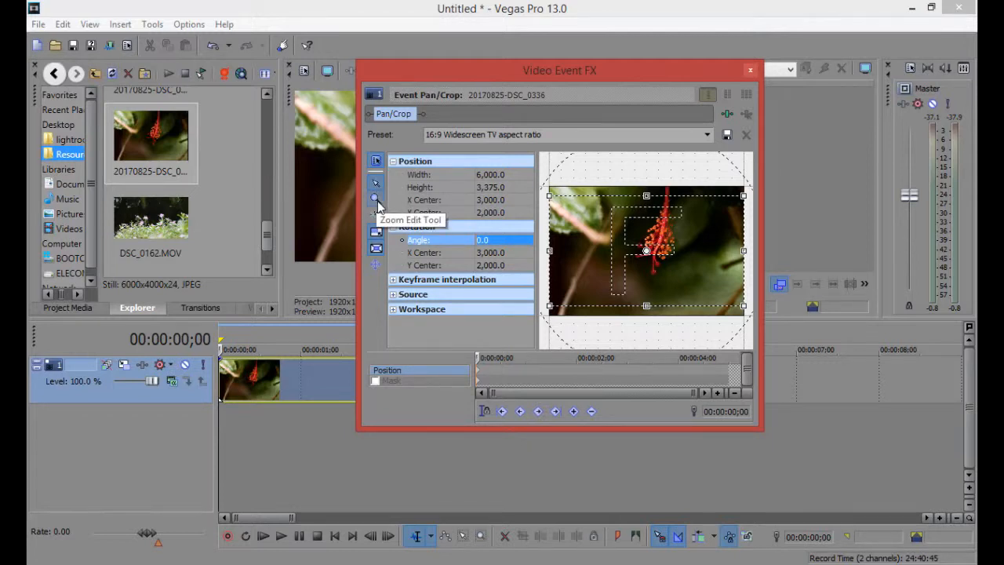
Pan the crop workspace with the Normal Edit Tool and zoom it in and out with the Zoom Edit Tool
click(375, 185)
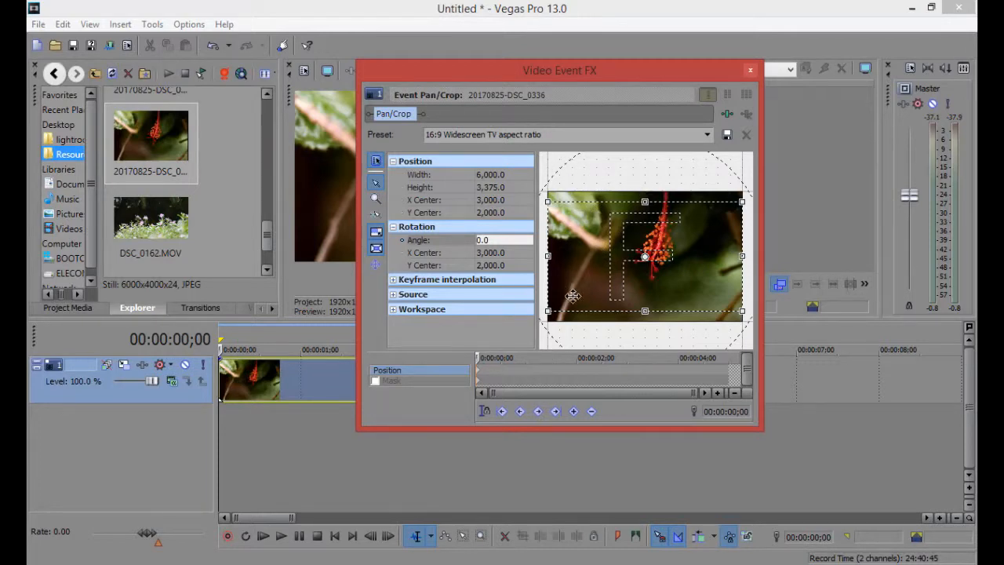
click(376, 198)
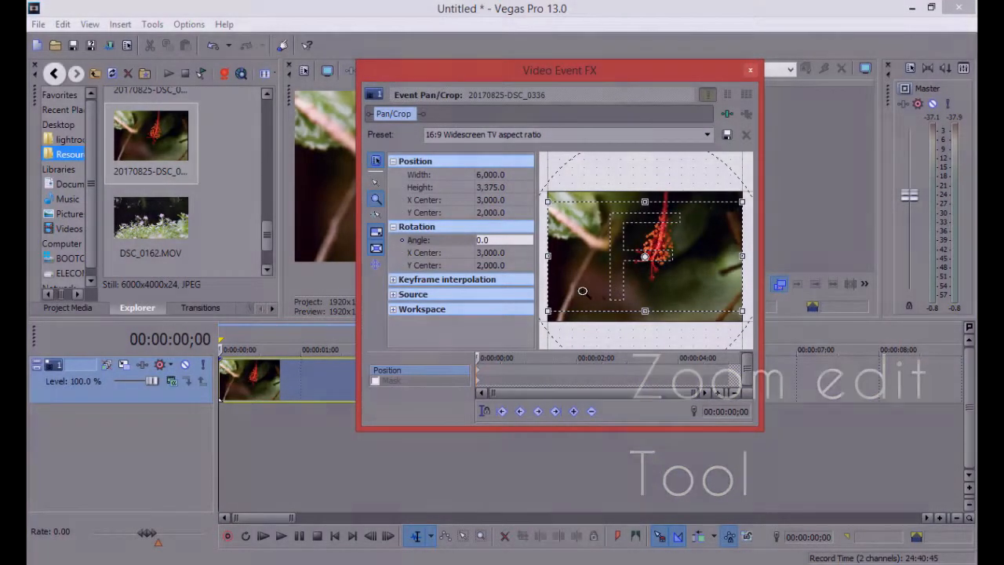
click(686, 301)
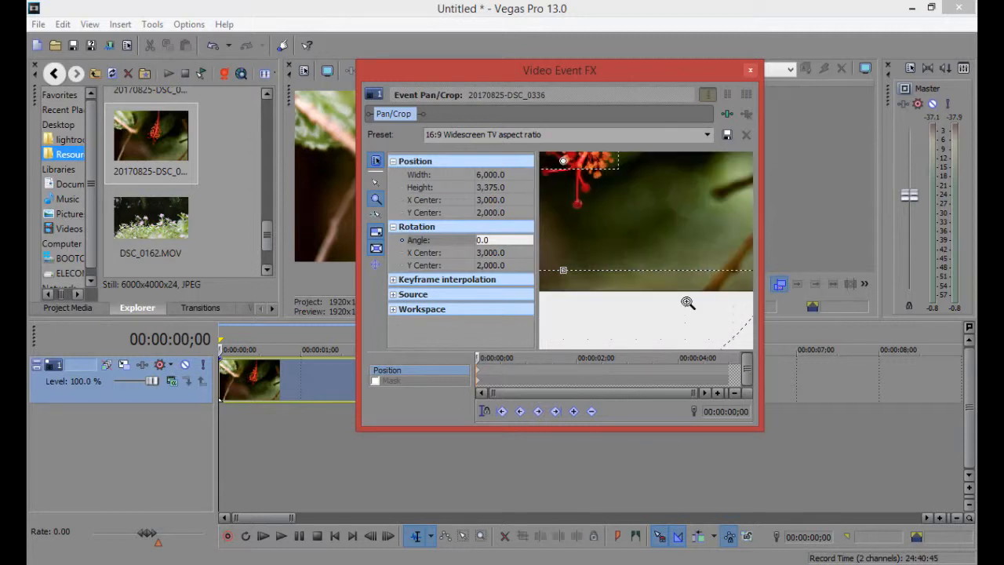
right_click(643, 239)
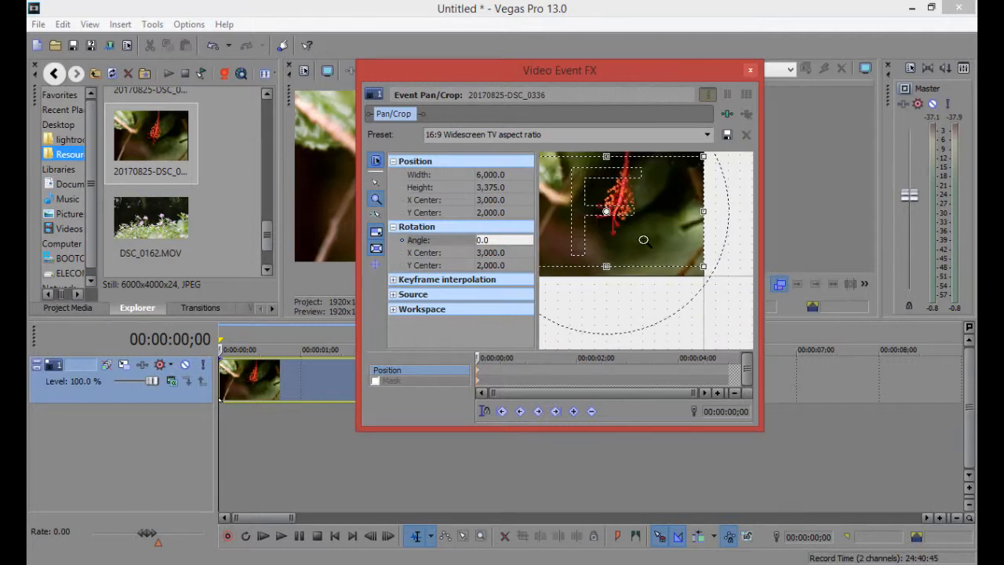
click(376, 182)
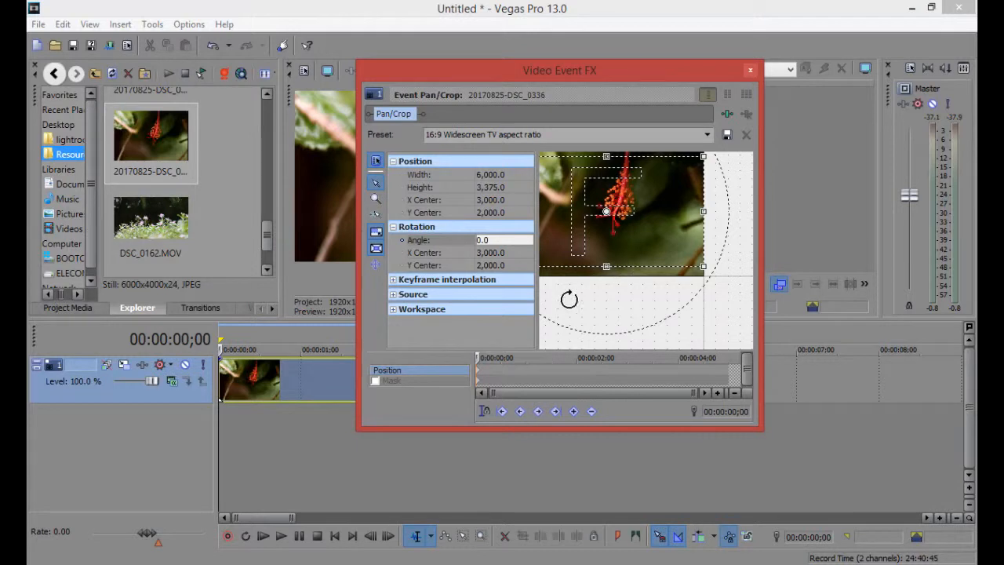
drag(557, 333, 591, 371)
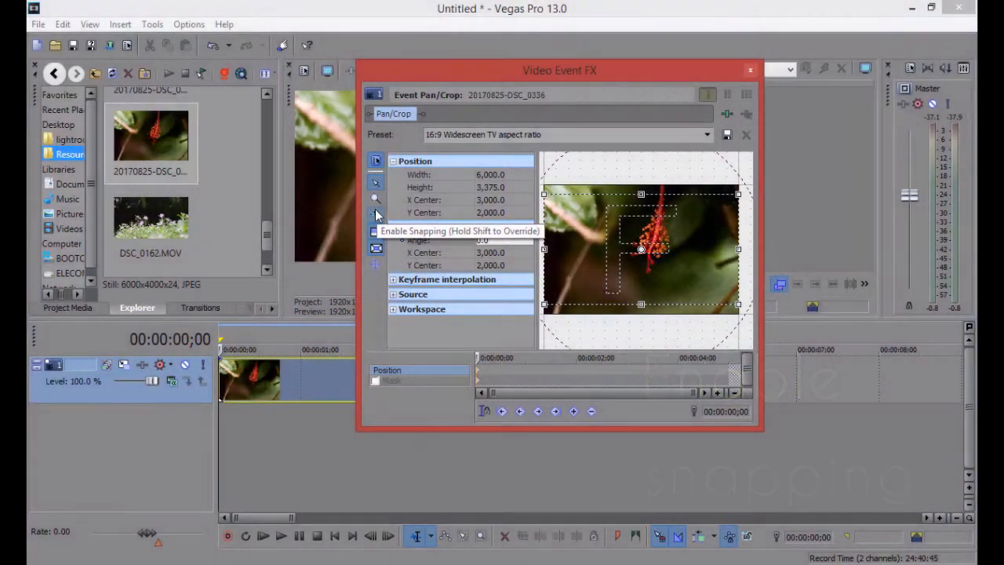
Enable snapping, try moving the crop frame over the photo, and undo the shift
click(375, 213)
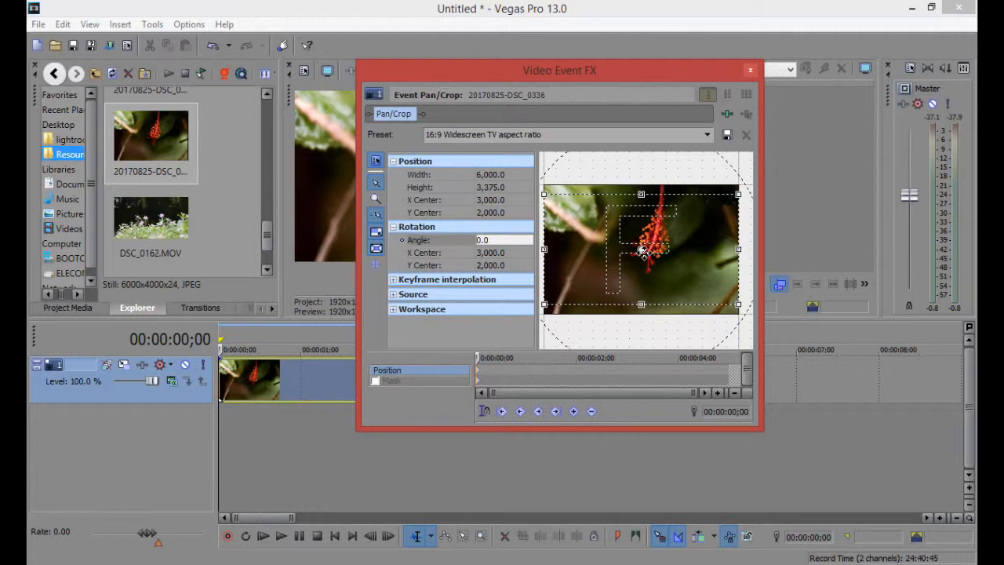
mouse_move(683, 271)
mouse_down()
mouse_move(682, 256)
mouse_move(681, 279)
mouse_move(684, 265)
mouse_move(705, 265)
mouse_move(693, 240)
mouse_move(702, 287)
mouse_move(714, 294)
mouse_move(716, 275)
mouse_move(685, 272)
mouse_up()
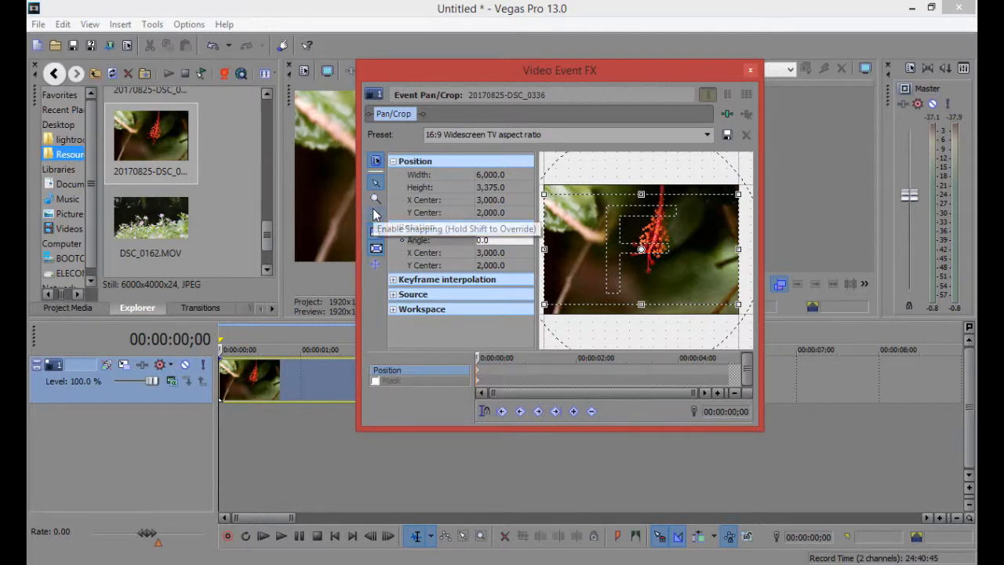
mouse_move(569, 270)
mouse_down()
mouse_move(589, 249)
mouse_move(558, 237)
mouse_move(554, 278)
mouse_move(580, 310)
mouse_move(565, 321)
mouse_move(573, 294)
mouse_move(554, 273)
mouse_move(585, 260)
mouse_move(572, 271)
mouse_move(559, 263)
mouse_move(594, 265)
mouse_move(568, 269)
mouse_up()
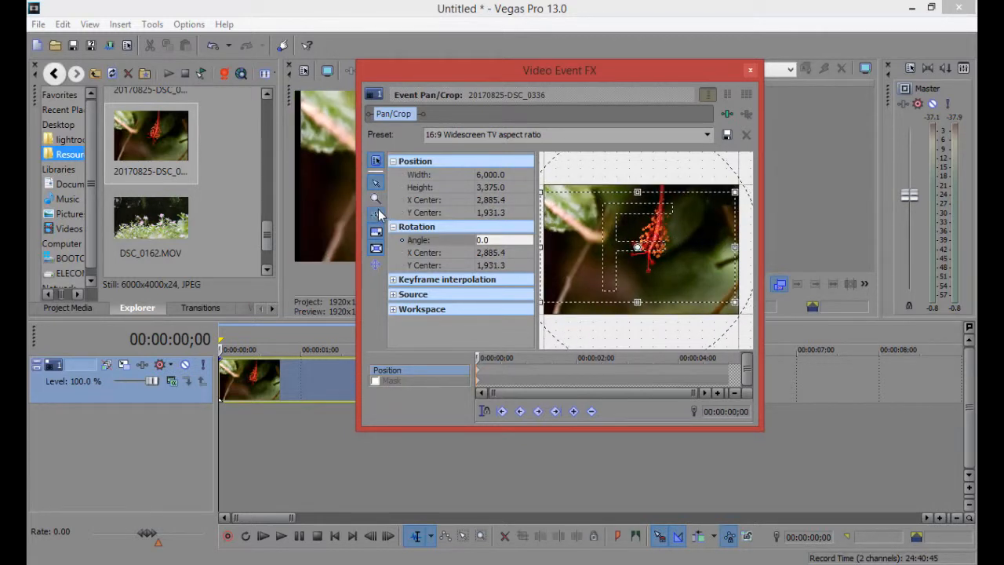
key(ctrl+z)
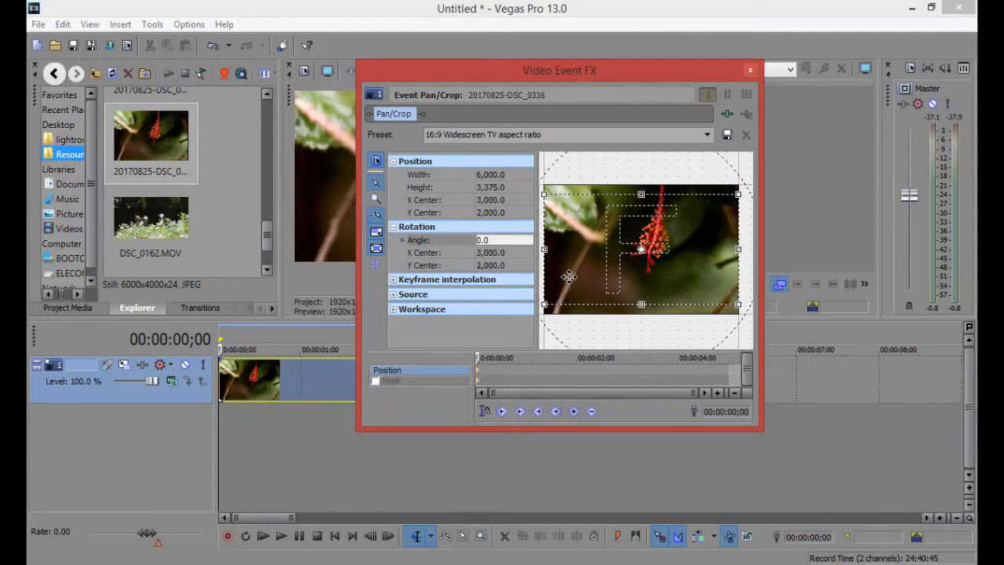
drag(570, 276, 570, 280)
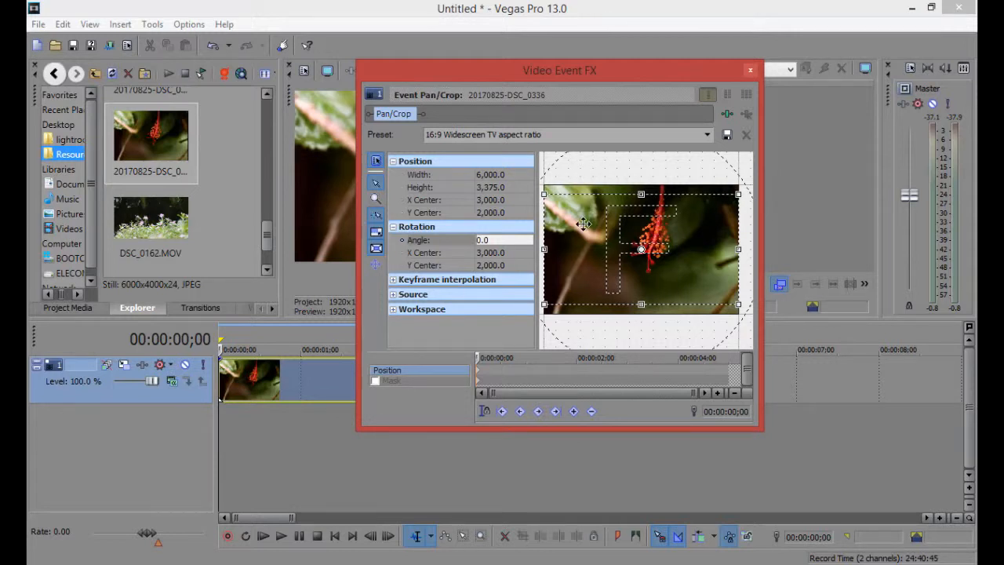
Shrink the crop frame proportionally to about 4,763 by 2,679 and turn off the aspect ratio lock
click(375, 233)
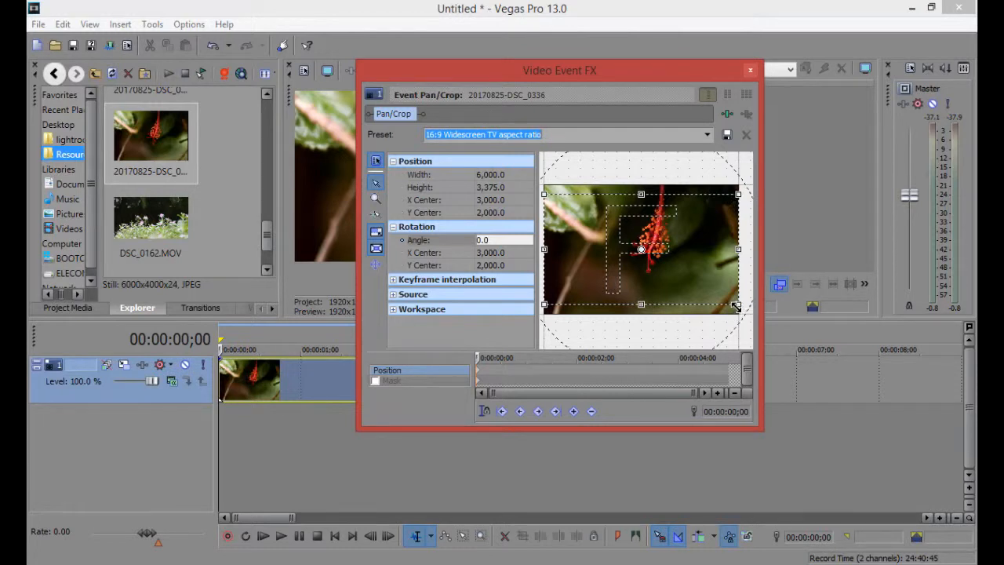
drag(736, 306, 735, 306)
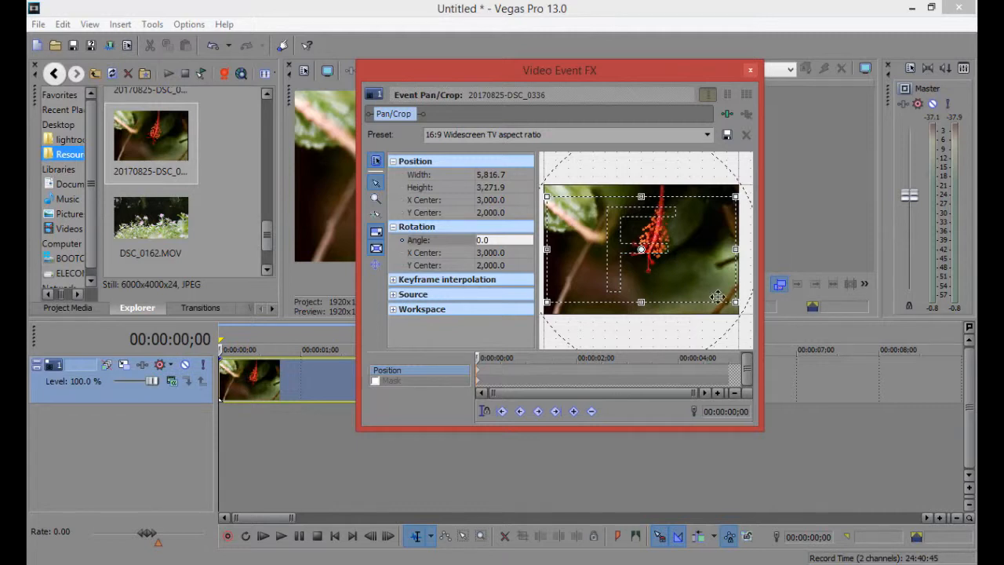
mouse_move(736, 332)
mouse_down()
mouse_move(758, 337)
mouse_move(725, 317)
mouse_up()
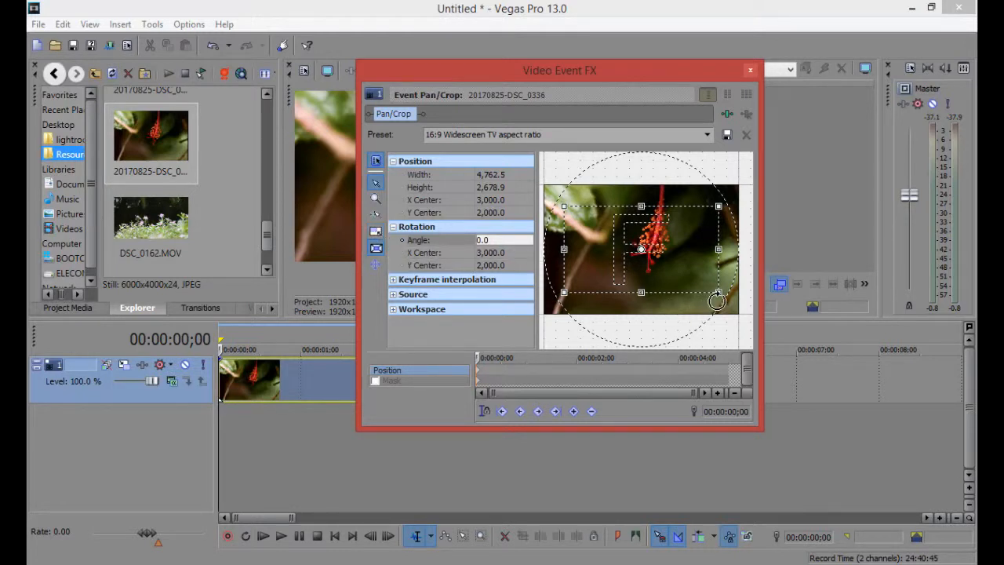
Resize the crop frame freely from its corner to about 4,442 by 1,946
mouse_move(718, 292)
mouse_down()
mouse_move(742, 293)
mouse_move(716, 297)
mouse_move(730, 296)
mouse_up()
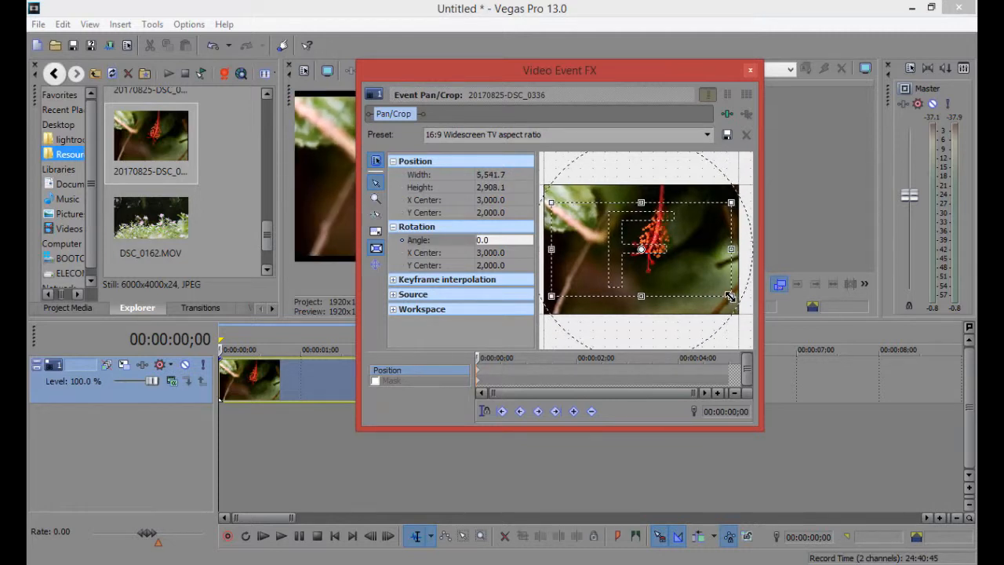
drag(729, 296, 712, 280)
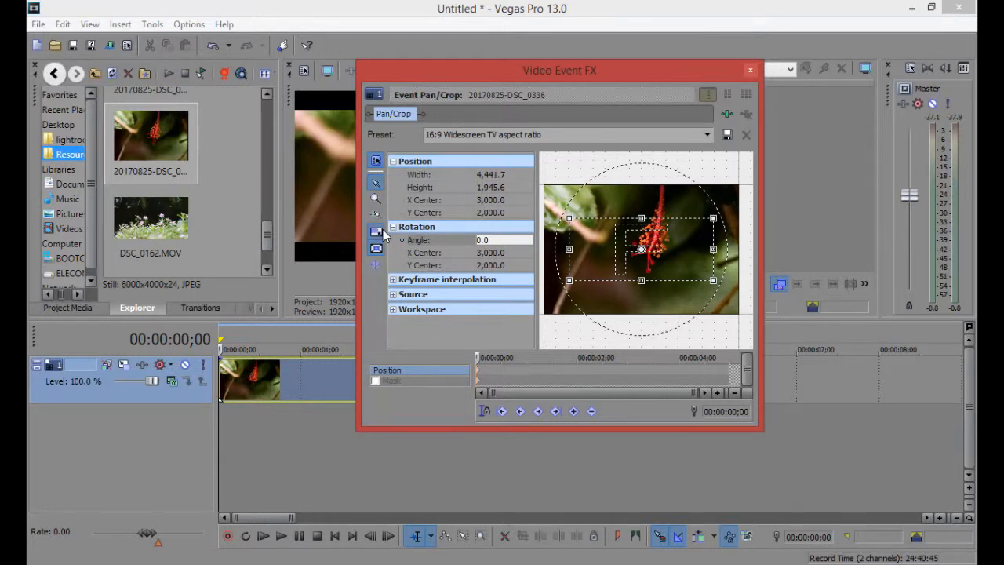
Lock the aspect ratio, enlarge the crop frame to about 5,175 by 2,267, and move its center to about X 2,817, Y 2,092
drag(713, 281, 725, 311)
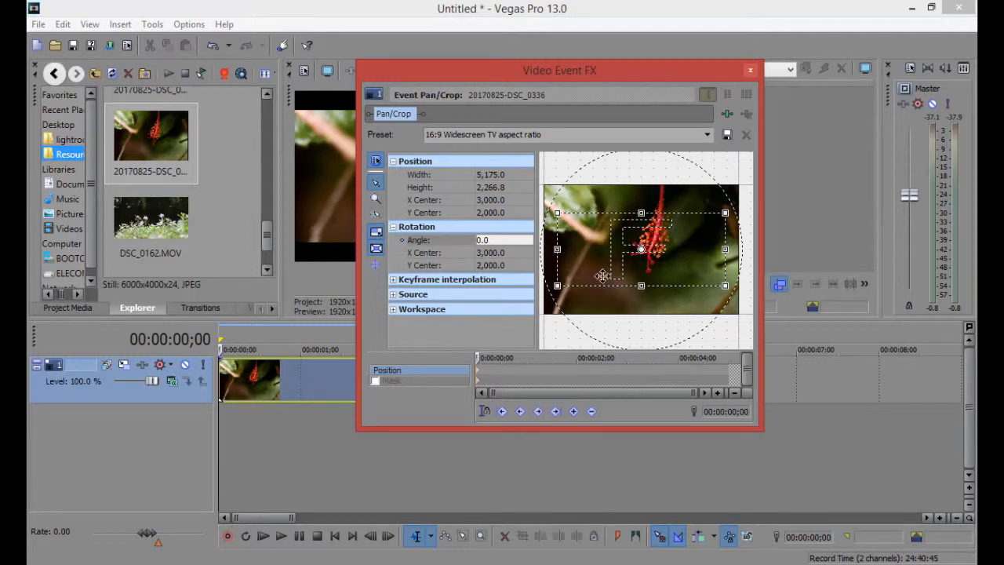
drag(646, 268, 636, 270)
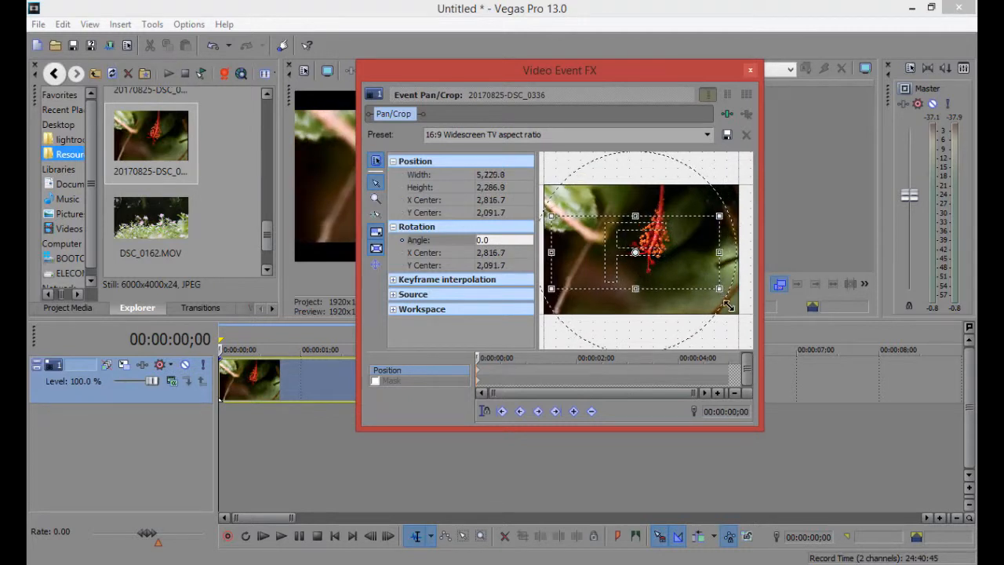
Resize the crop frame about its center and, with centered sizing off, from its lower corners to about 4,398 by 1,926
drag(722, 288, 702, 281)
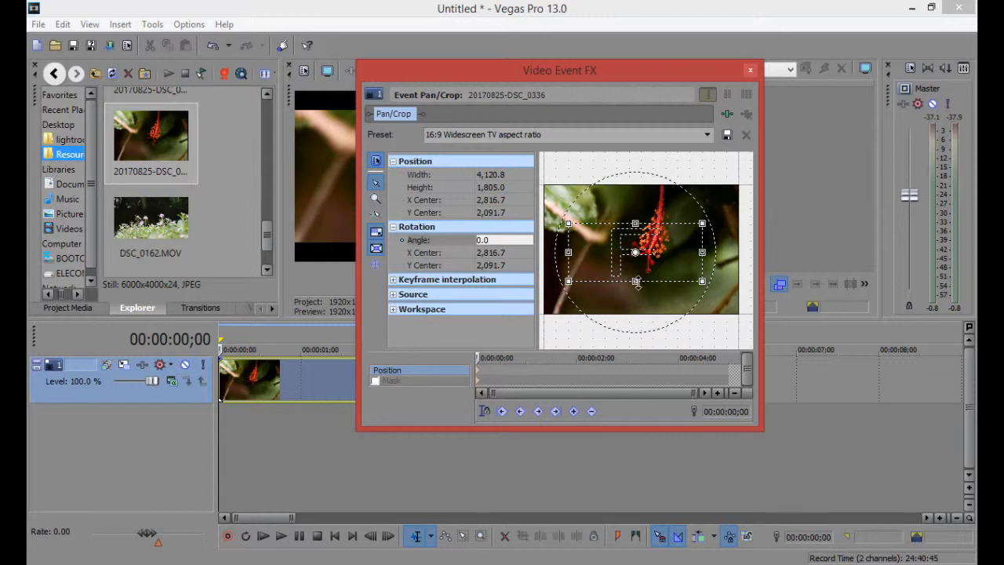
drag(637, 298, 637, 305)
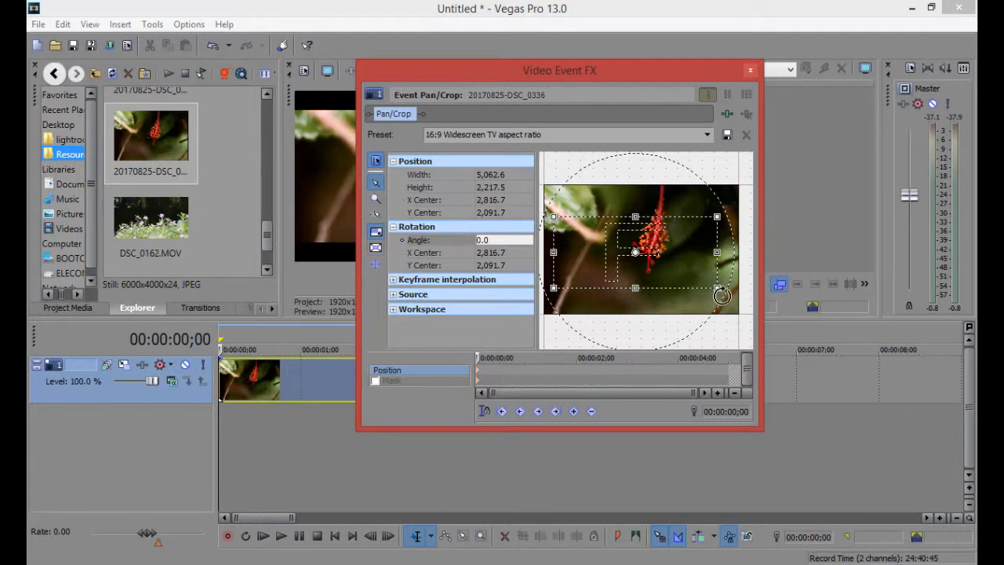
mouse_move(717, 288)
mouse_down()
mouse_move(752, 308)
mouse_move(730, 313)
mouse_move(686, 282)
mouse_move(714, 305)
mouse_up()
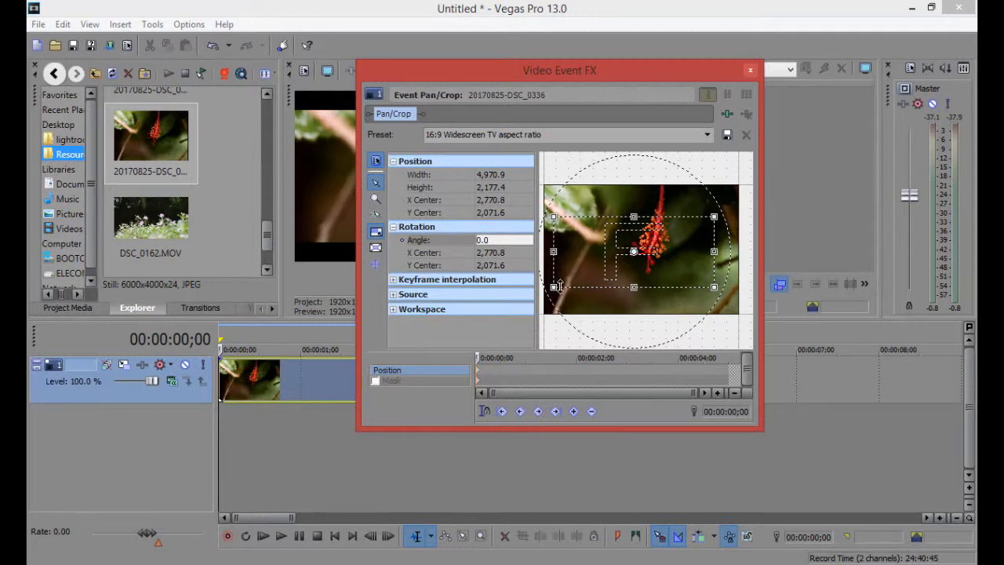
drag(558, 284, 577, 311)
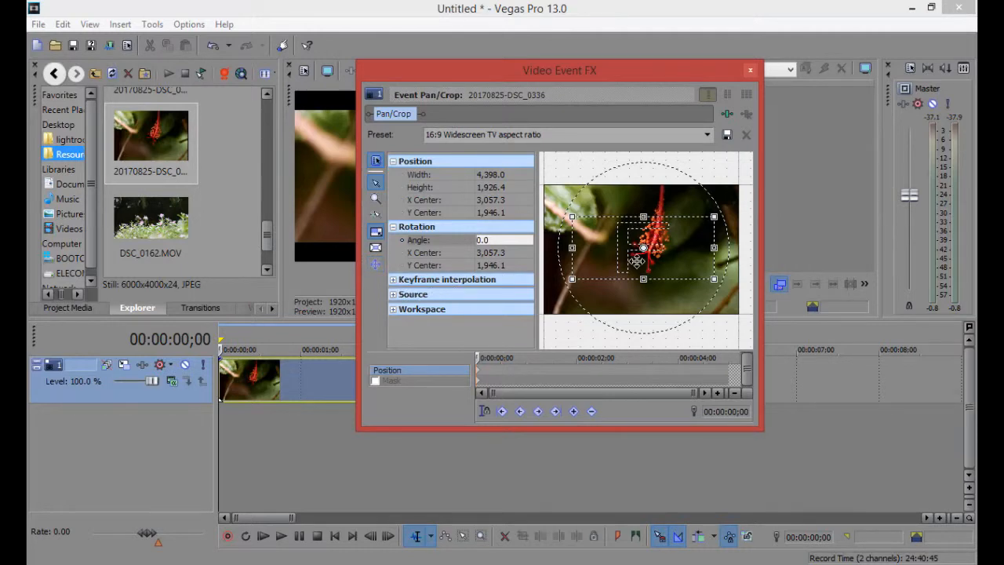
Move the crop frame to about X 3,149, Y 1,992, and shift it with movement limited to horizontal, to about X 2,920, and to vertical
mouse_move(671, 262)
mouse_down()
mouse_move(635, 301)
mouse_move(672, 209)
mouse_move(611, 281)
mouse_move(710, 266)
mouse_move(675, 197)
mouse_move(691, 212)
mouse_move(696, 302)
mouse_move(666, 243)
mouse_move(691, 223)
mouse_move(659, 235)
mouse_move(674, 263)
mouse_up()
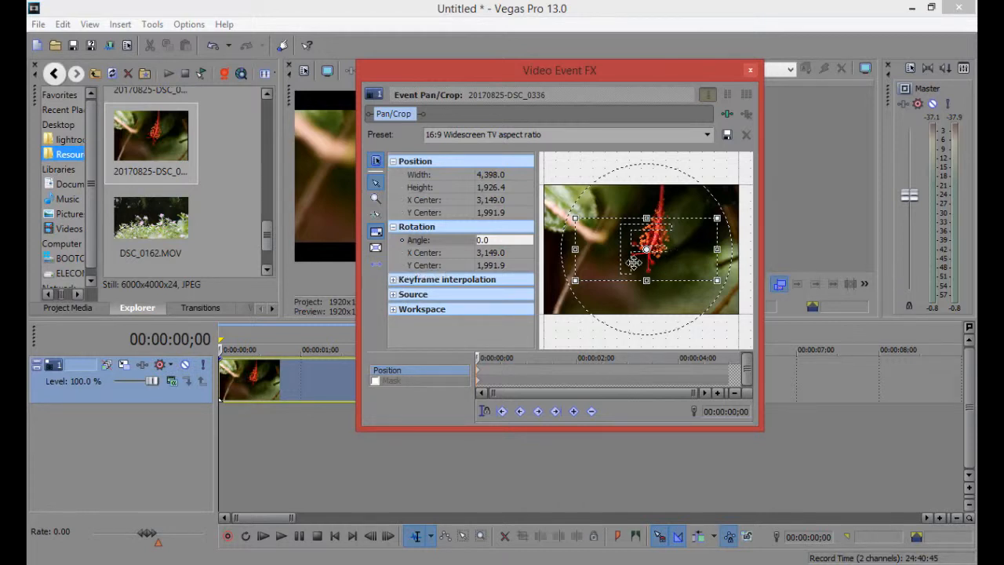
drag(698, 261, 694, 296)
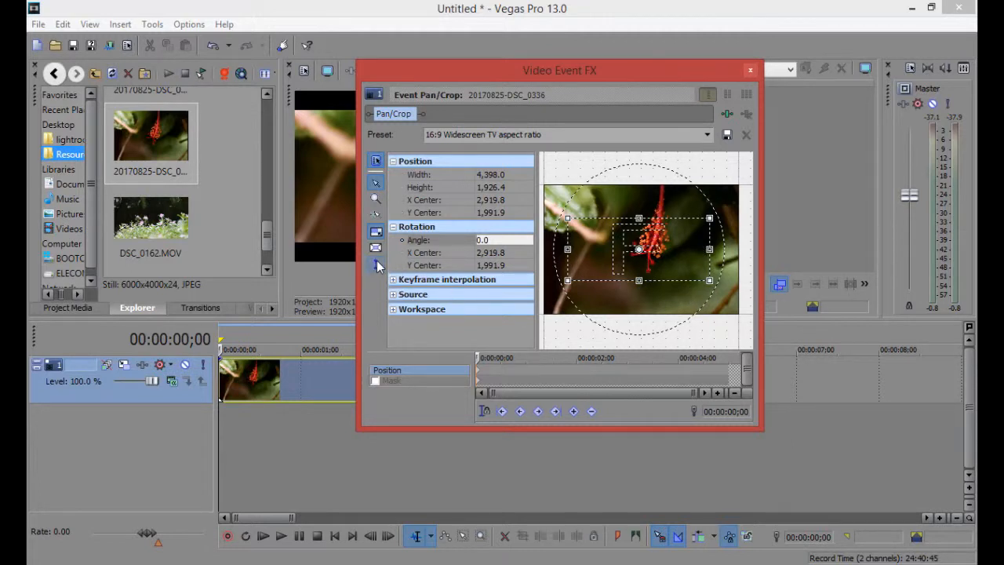
mouse_move(681, 270)
mouse_down()
mouse_move(715, 267)
mouse_move(682, 259)
mouse_move(702, 278)
mouse_move(686, 259)
mouse_move(691, 240)
mouse_move(666, 273)
mouse_up()
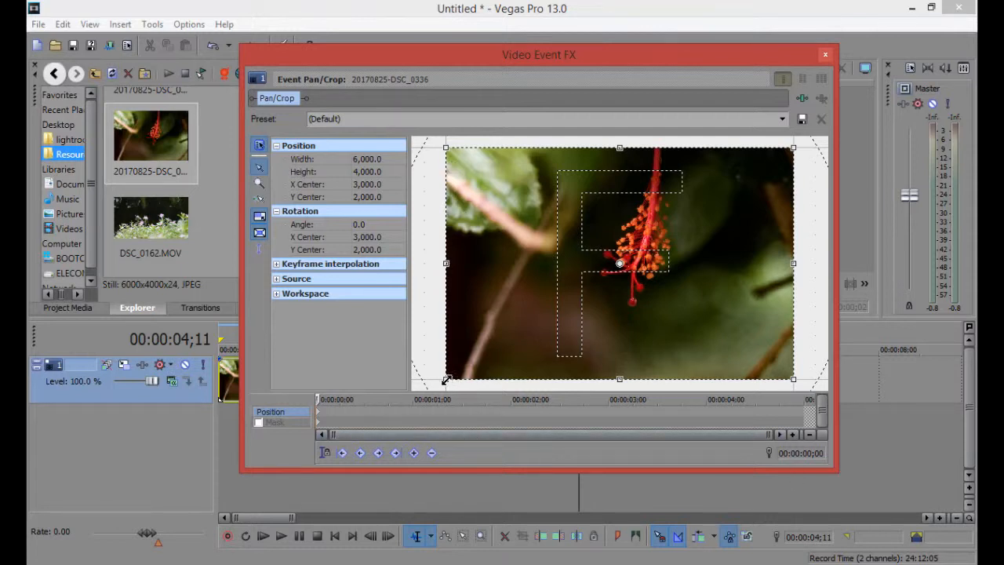
Try enlarging the crop frame beyond the photo to about 7,155 by 4,770 and restore it to the full photo
drag(446, 381, 416, 413)
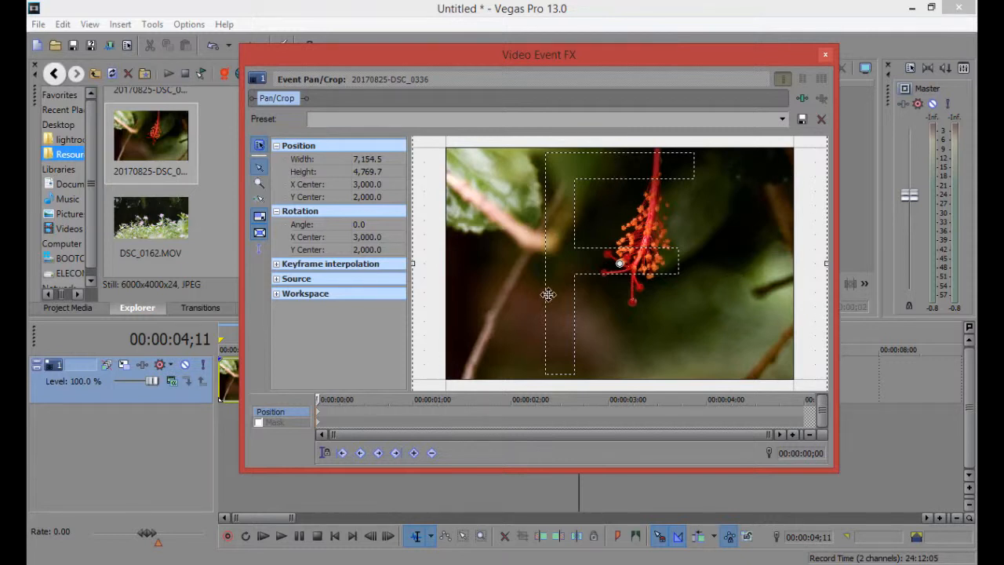
right_click(486, 272)
click(511, 283)
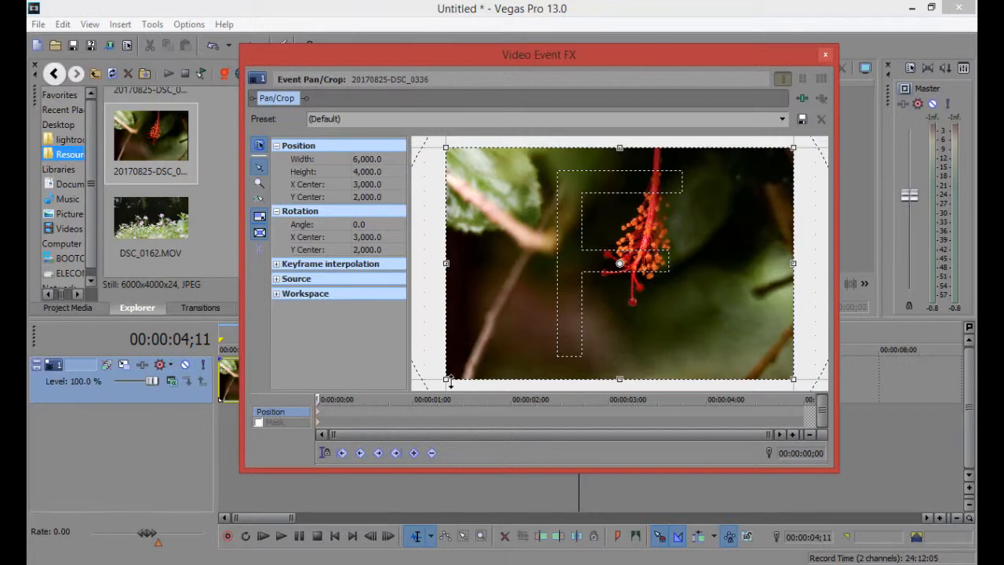
drag(446, 380, 452, 399)
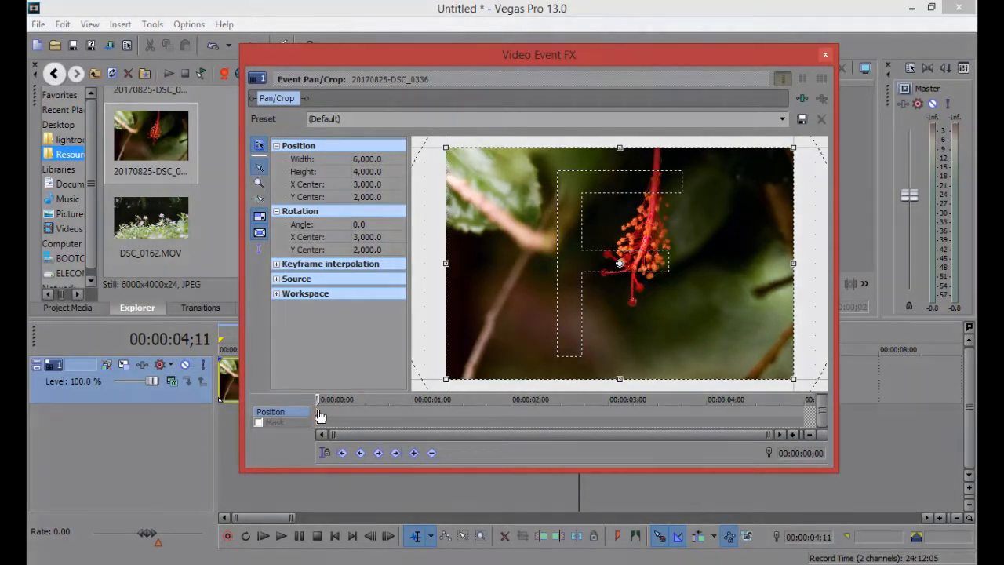
Move the Video Event FX window aside and place the timeline cursor at the end of the photo event, 00:00:05;00
drag(319, 412, 332, 415)
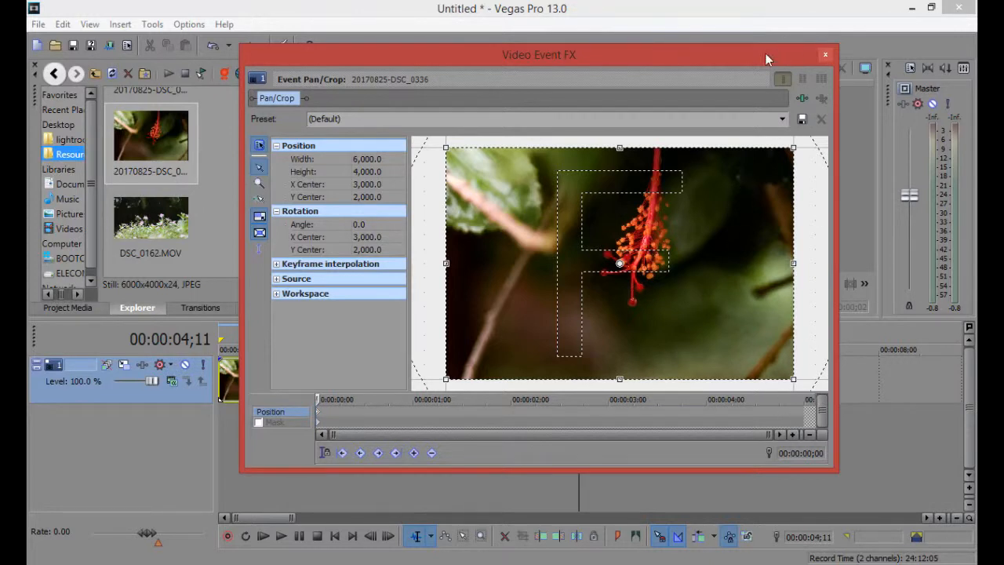
drag(455, 56, 809, 120)
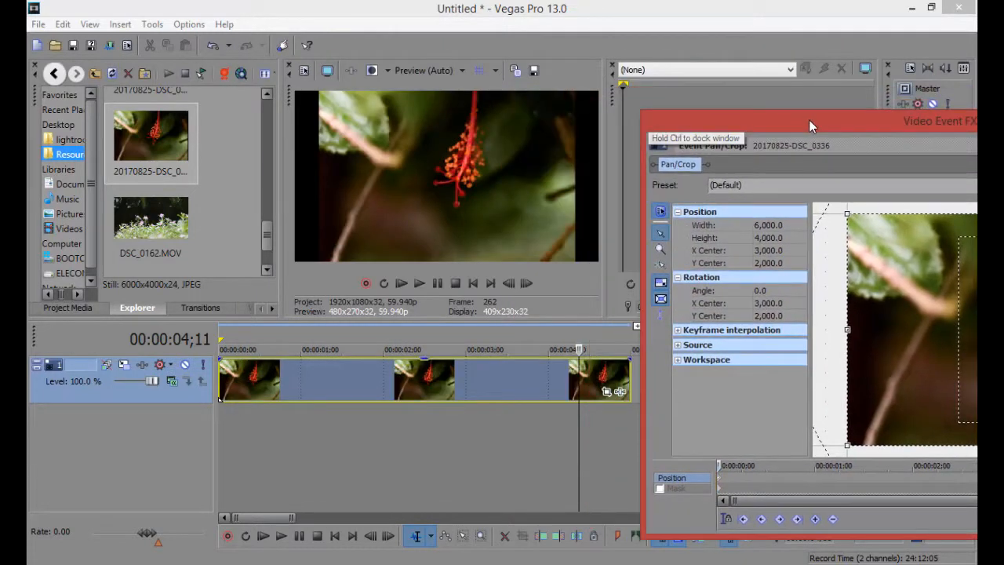
click(628, 375)
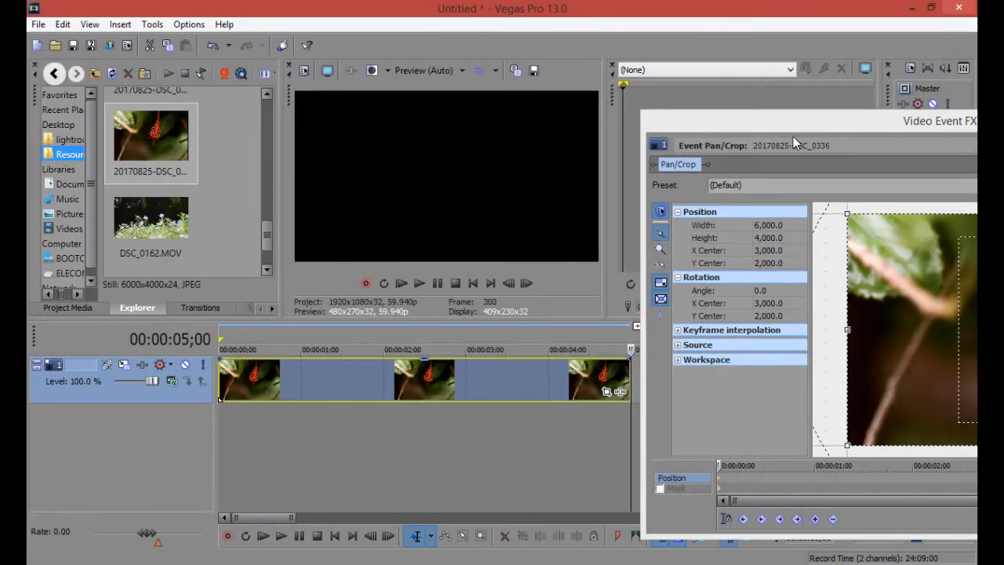
drag(782, 119, 381, 85)
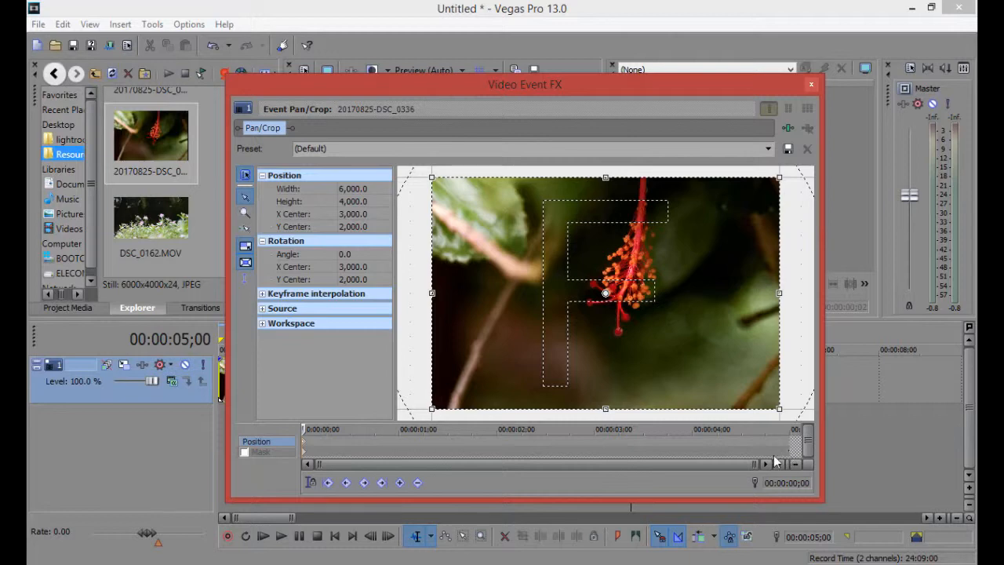
drag(539, 83, 780, 171)
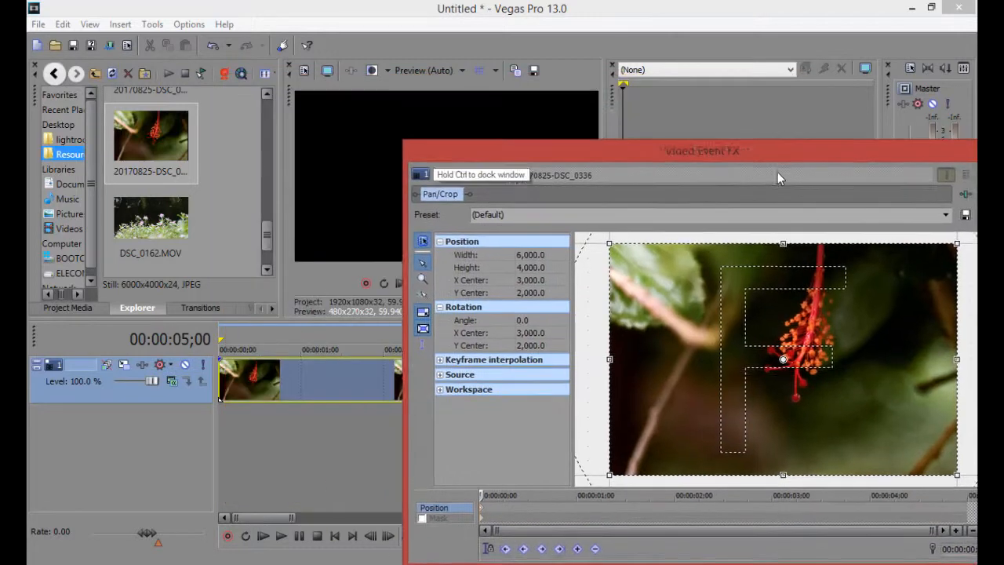
drag(674, 176, 485, 111)
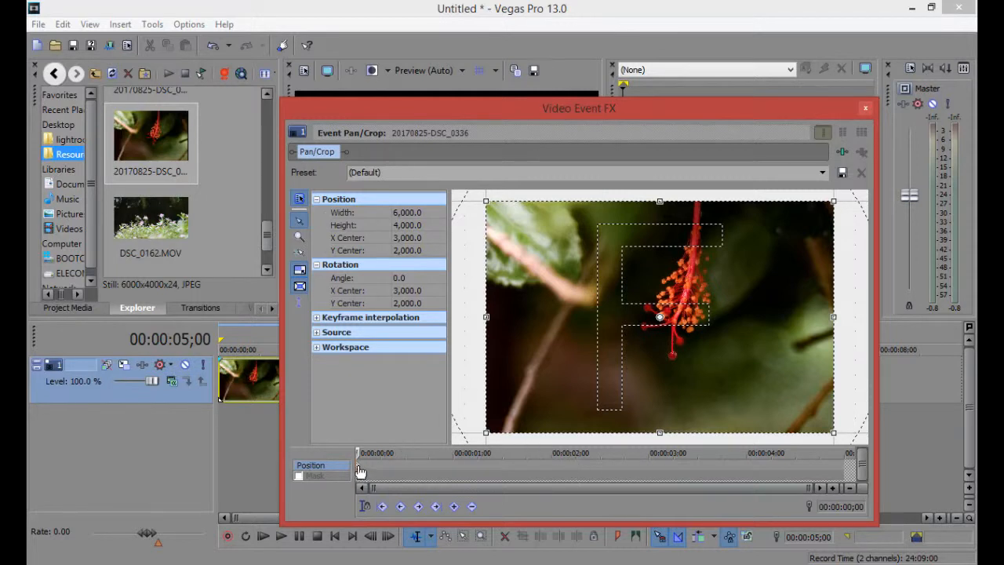
At 00:00:05;00 in the keyframe timeline, shrink the crop frame to about 3,691 by 2,461 around its center and close the crop window
click(849, 471)
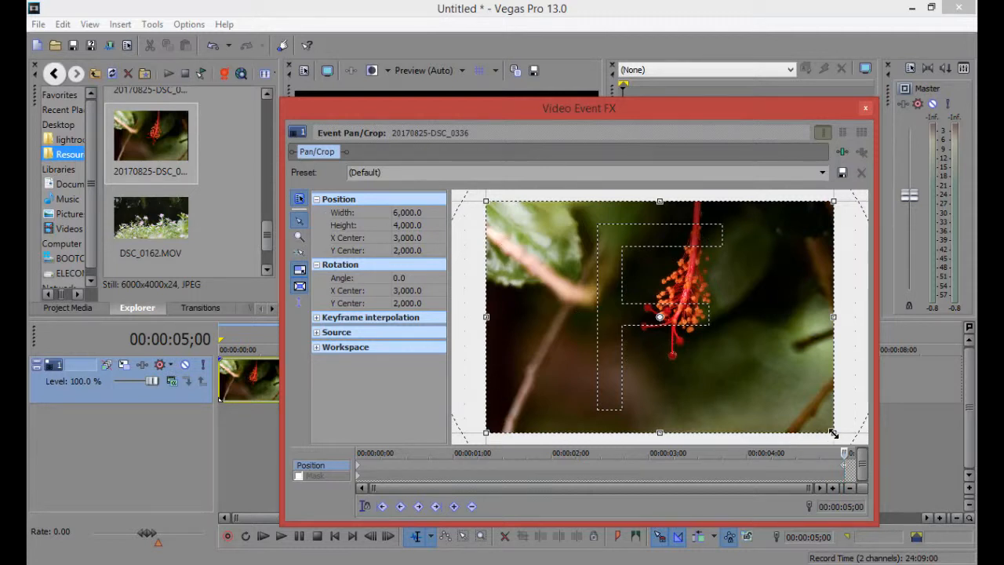
drag(834, 433, 768, 400)
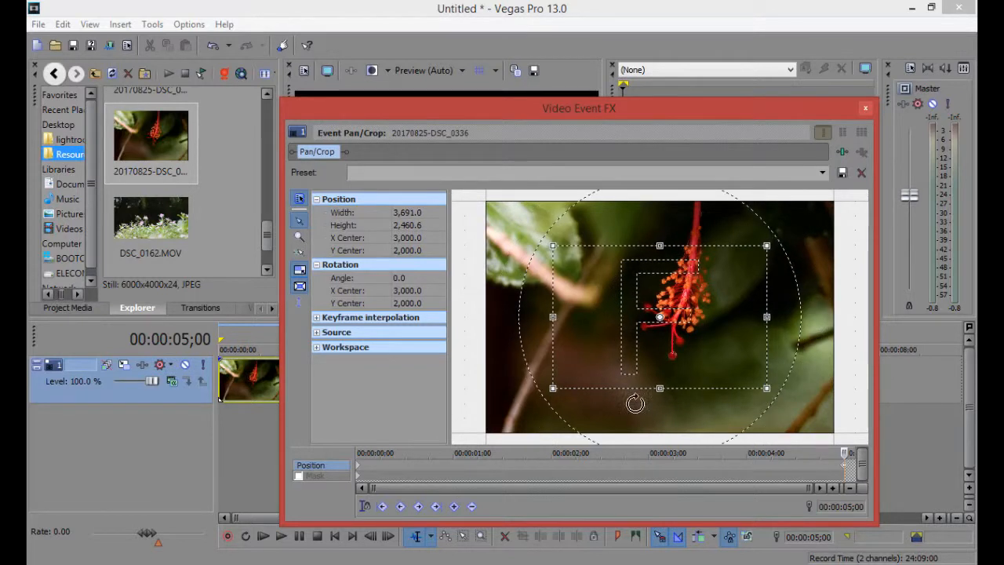
click(865, 108)
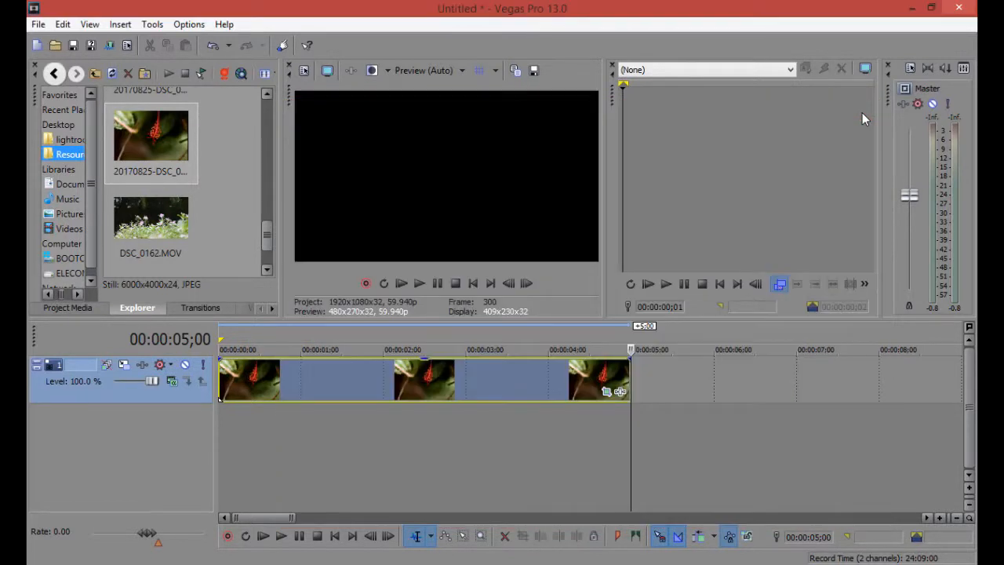
Play the photo event from the start of the timeline to preview the zoom animation
click(223, 375)
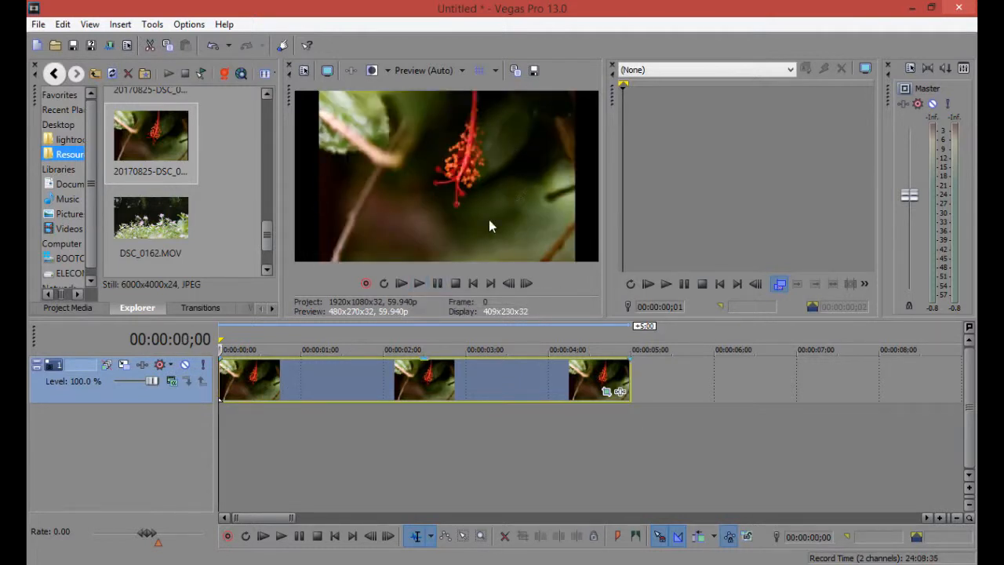
click(418, 284)
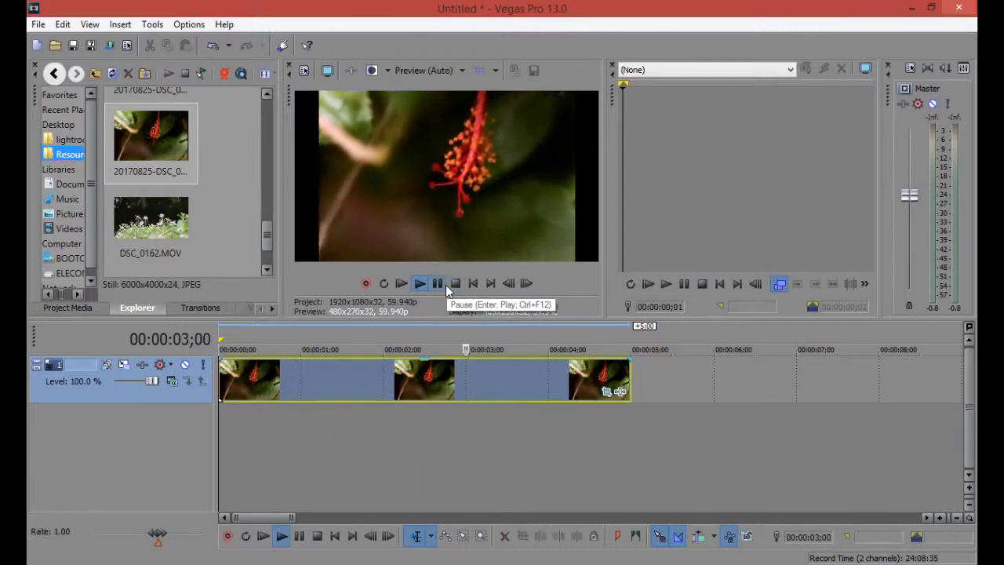
click(440, 288)
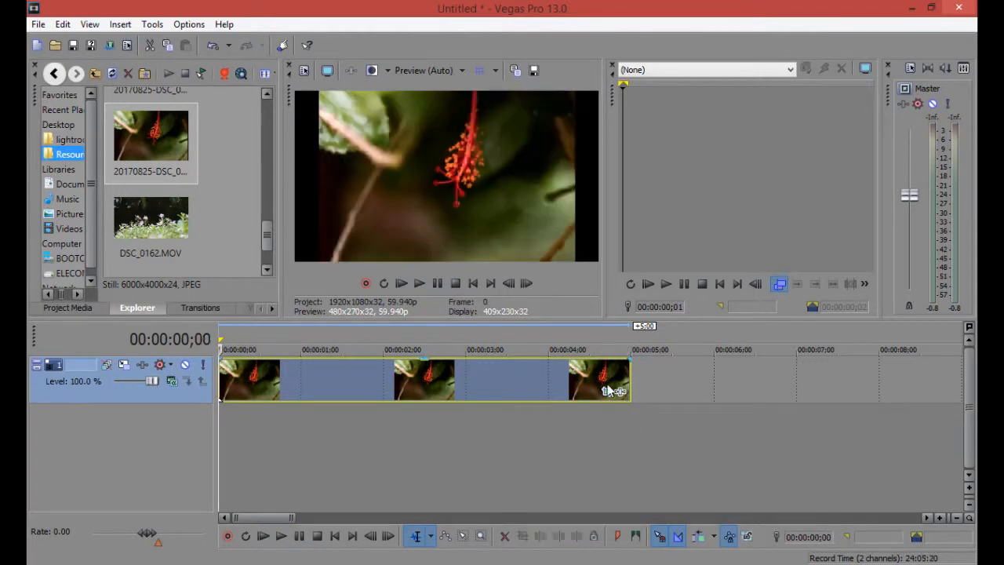
Reopen the photo's pan/crop settings and set the position keyframe at 00:00:01;00 to Fast interpolation
click(607, 388)
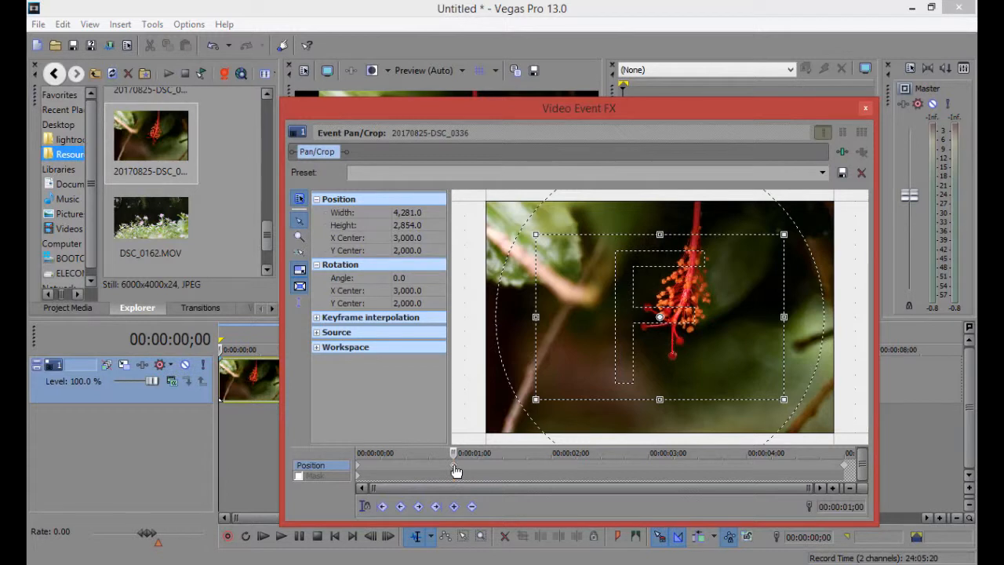
right_click(456, 471)
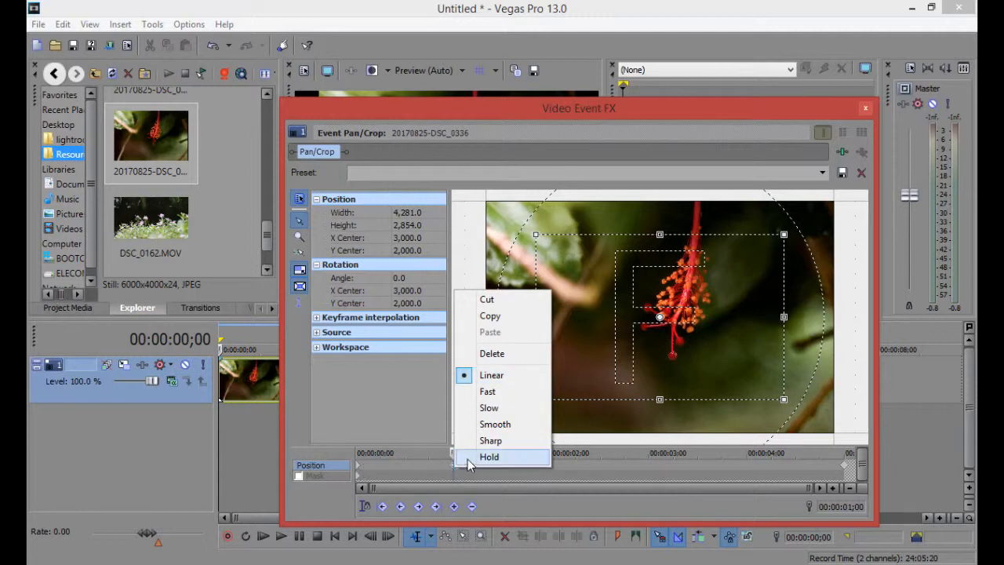
click(527, 393)
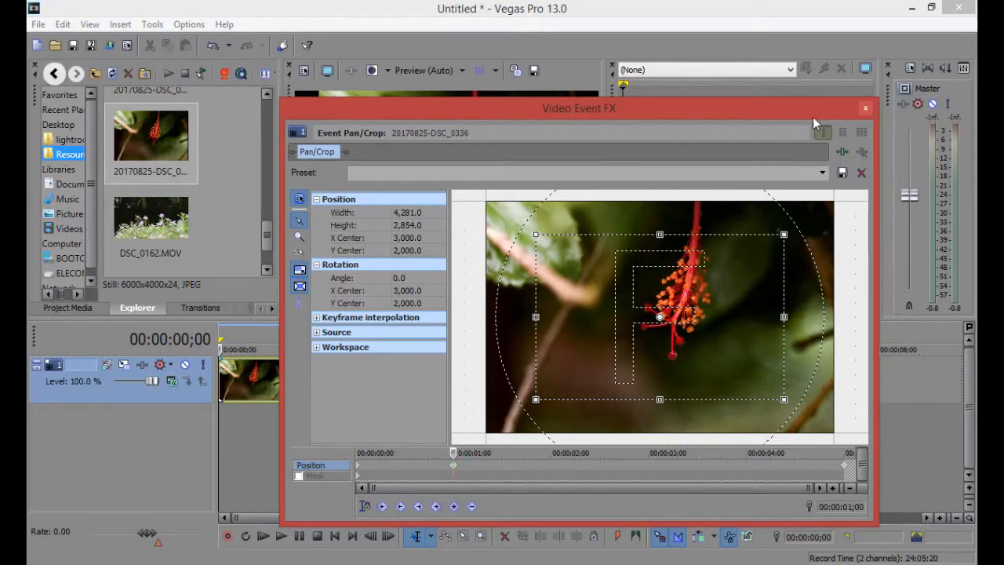
Close the crop window, preview the keyframed zoom from the start, and pause it partway through the event
click(864, 108)
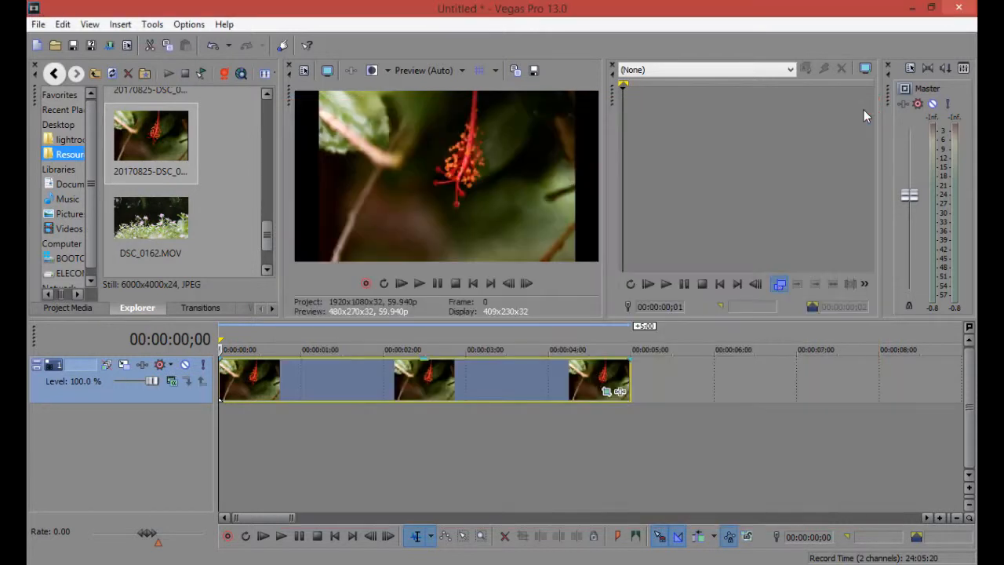
click(420, 283)
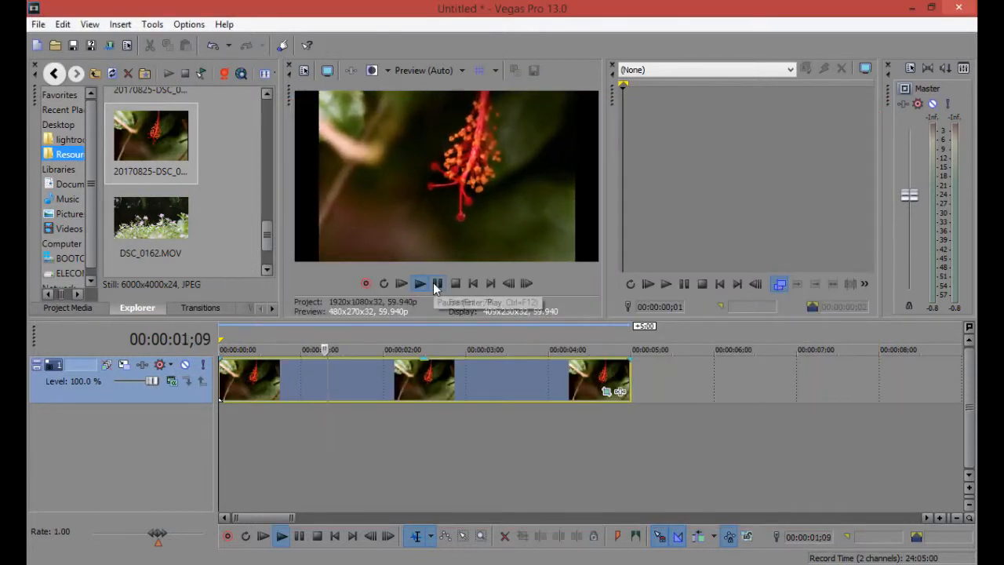
click(436, 286)
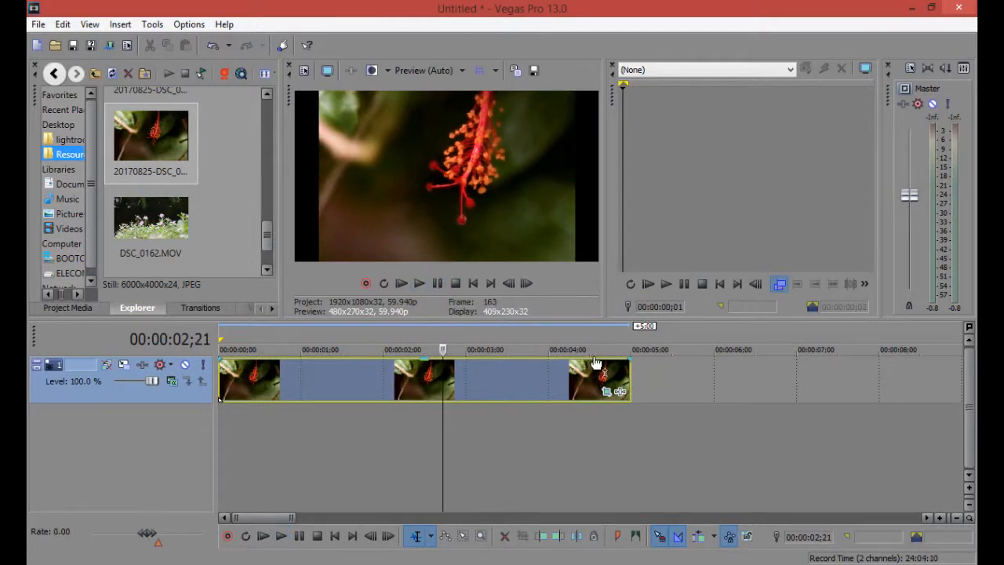
Reopen the photo's pan/crop settings, select the keyframe at 00:00:01;00, and move the keyframe timeline cursor to 00:00:03;00
click(603, 395)
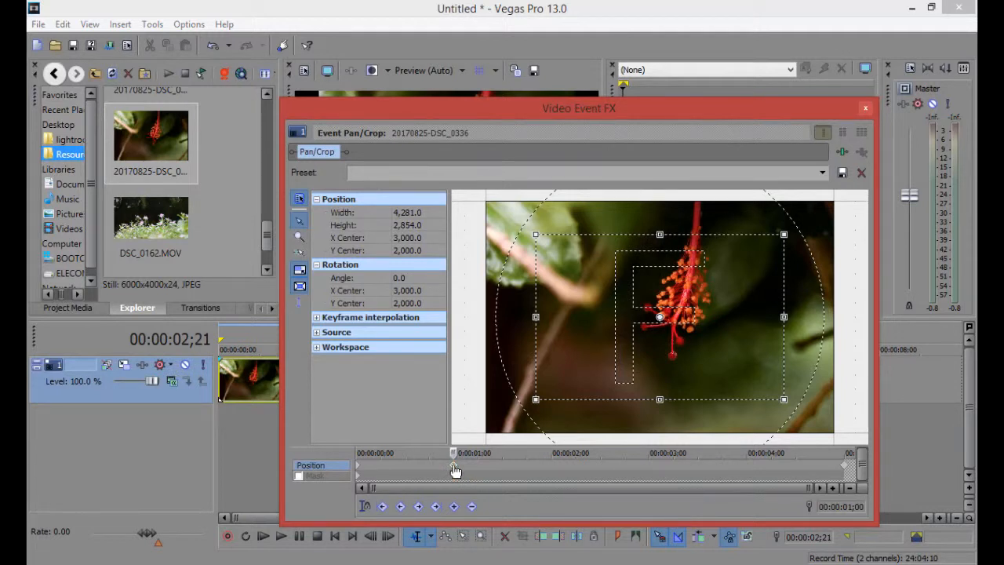
double_click(455, 470)
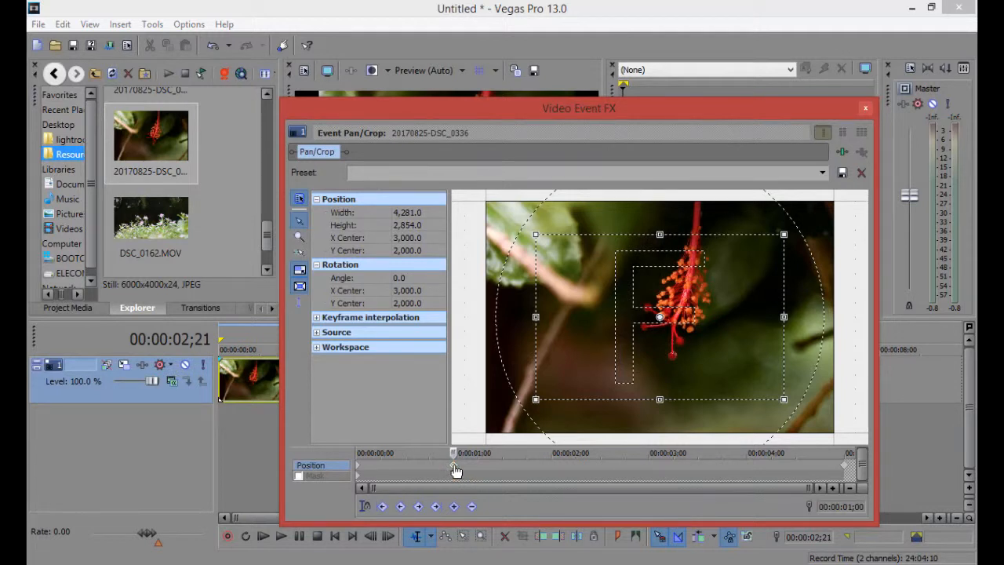
click(650, 466)
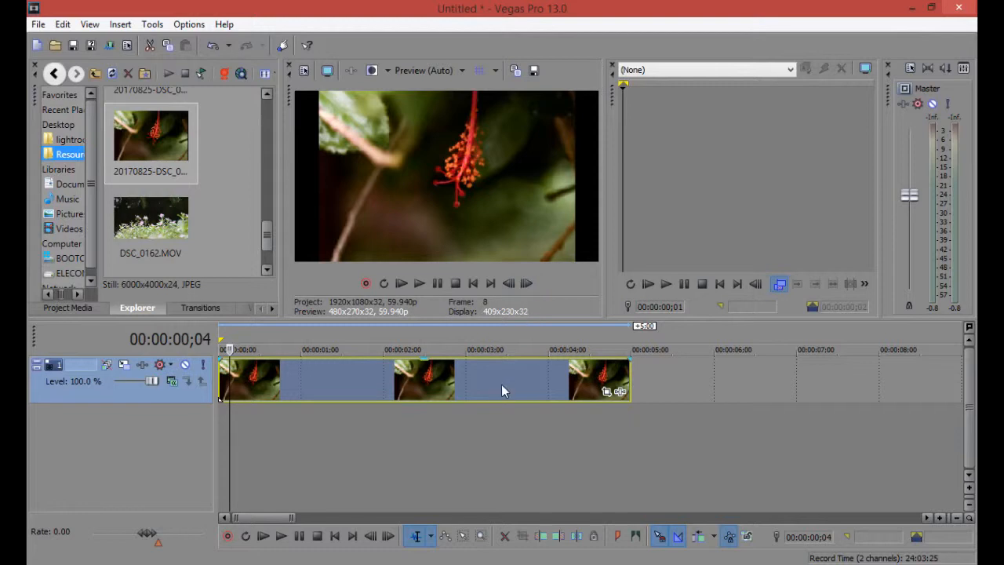
In the photo's pan/crop settings, set the rotation angle to 180 degrees at 00:00:04;29 in the keyframe timeline
click(606, 396)
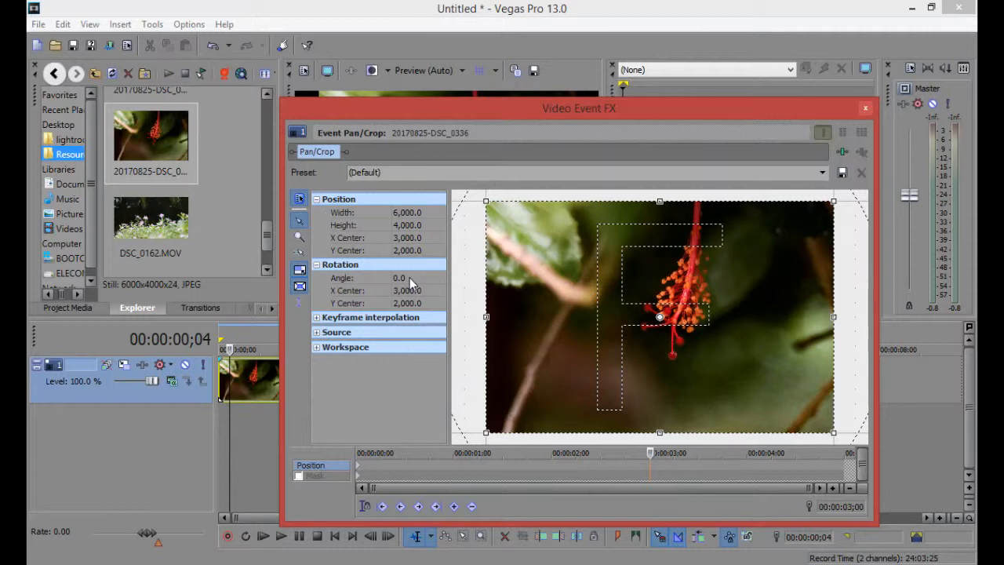
click(843, 467)
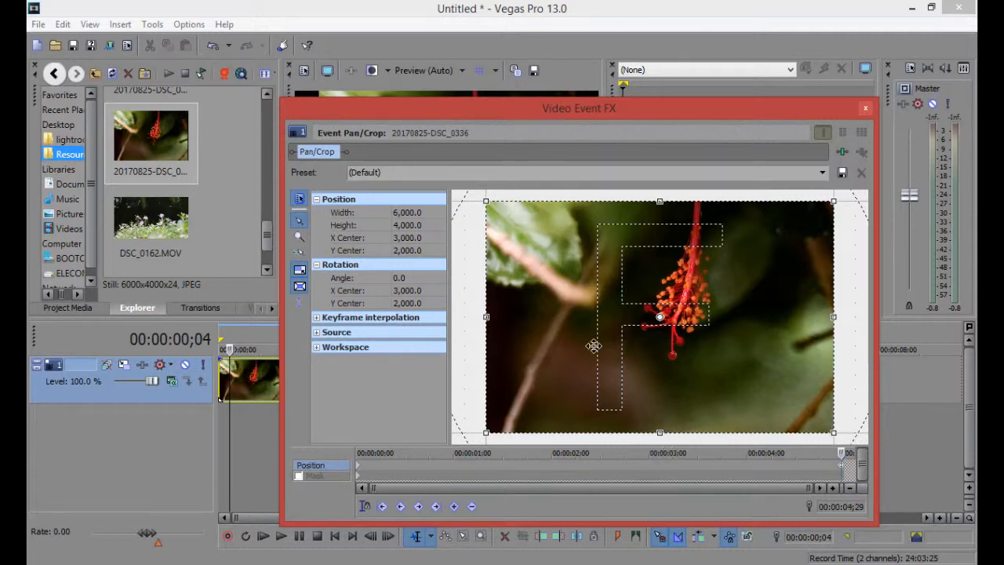
click(417, 278)
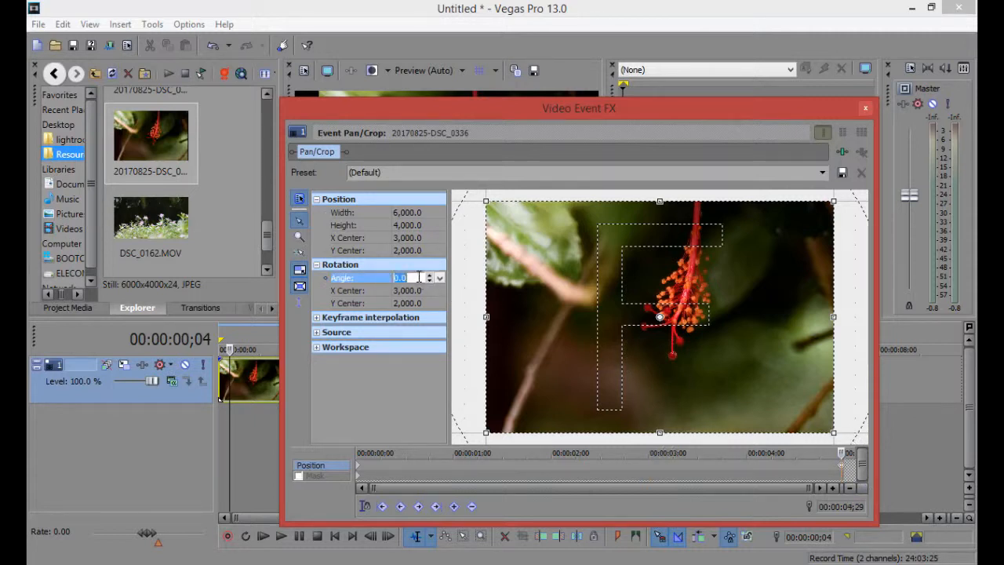
text(180)
click(679, 370)
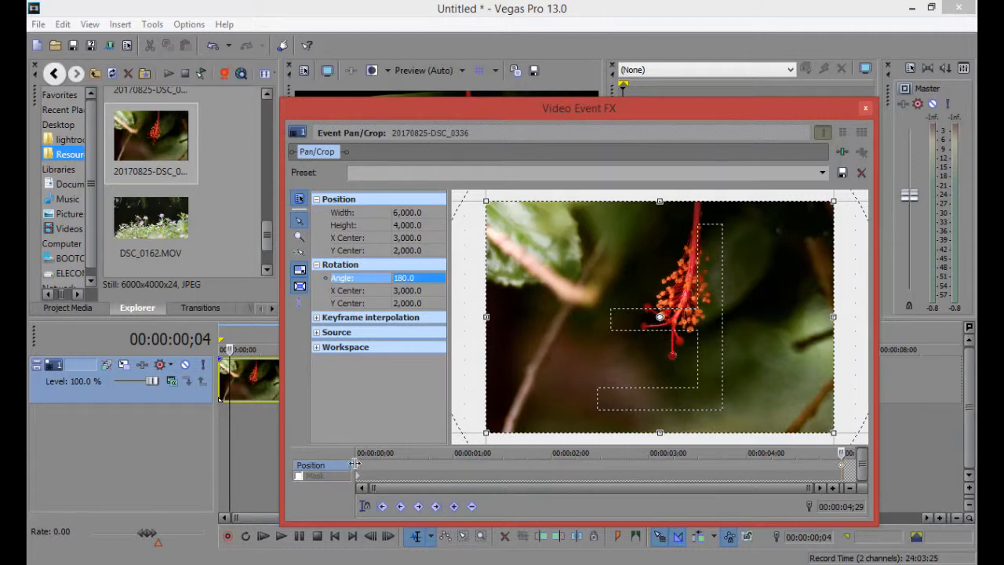
Check the photo's rotation at the start keyframe and at the end position, 00:00:05;00, in the keyframe timeline
click(359, 465)
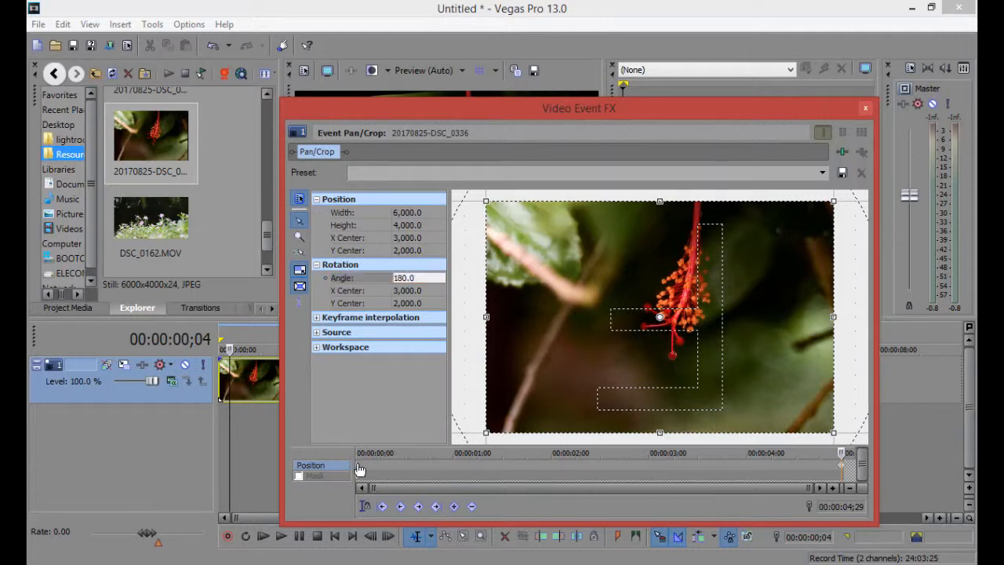
click(358, 467)
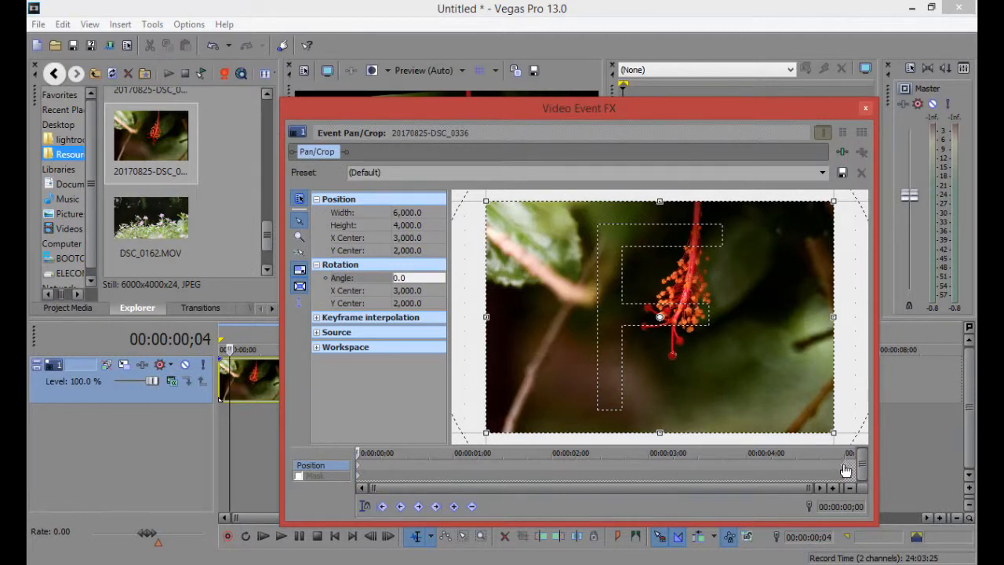
click(846, 468)
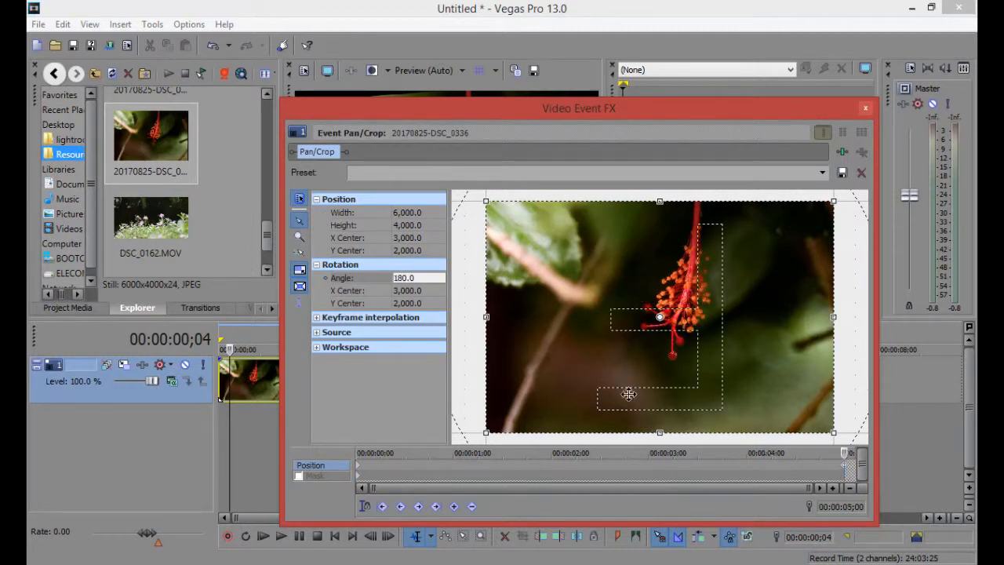
Close the pan/crop window, preview the rotation animation from the start, and pause playback past the event's end
click(866, 109)
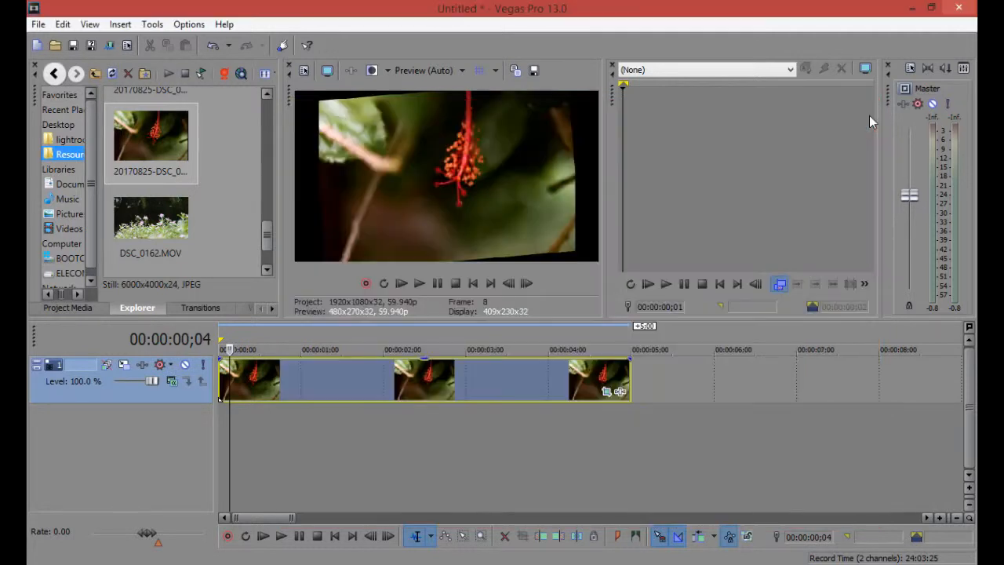
click(401, 284)
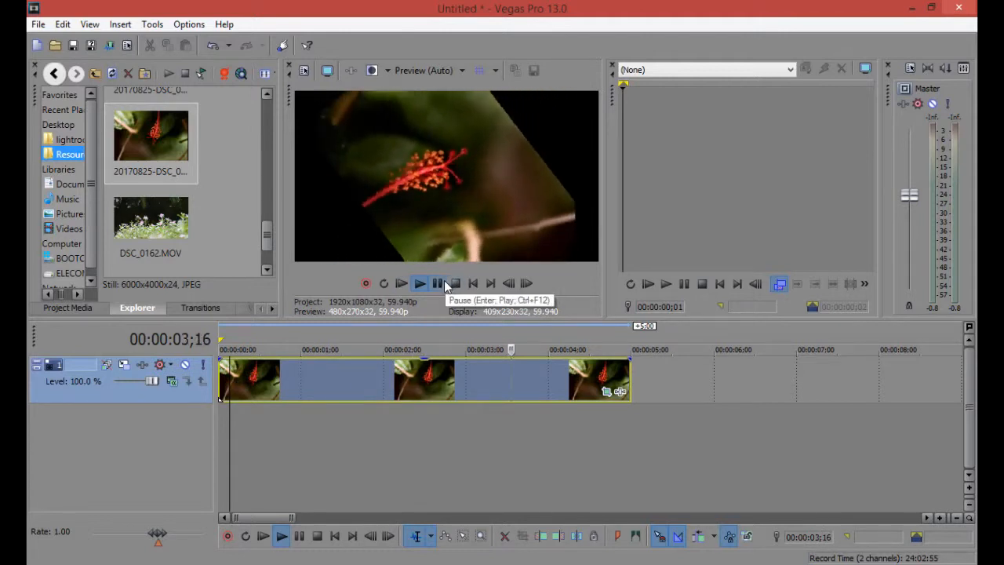
click(438, 284)
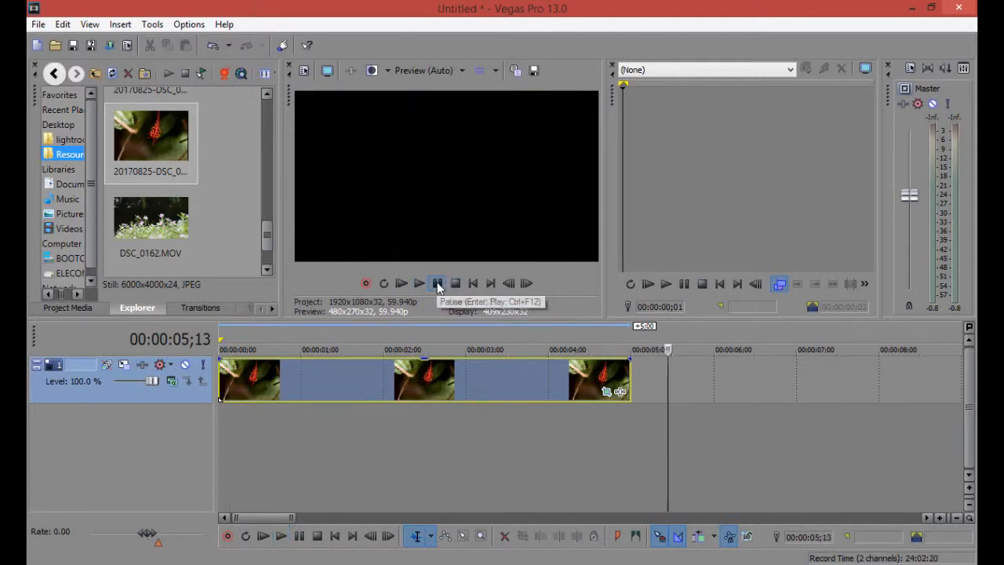
Reopen the photo's pan/crop settings and rotate the crop frame freehand at 00:00:02;00 to about 493 degrees
click(606, 392)
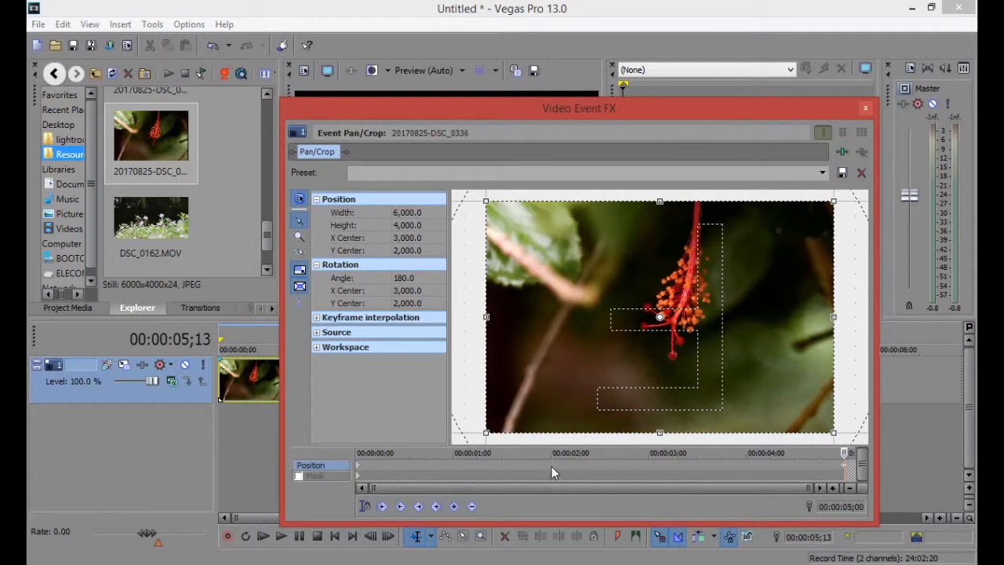
click(552, 464)
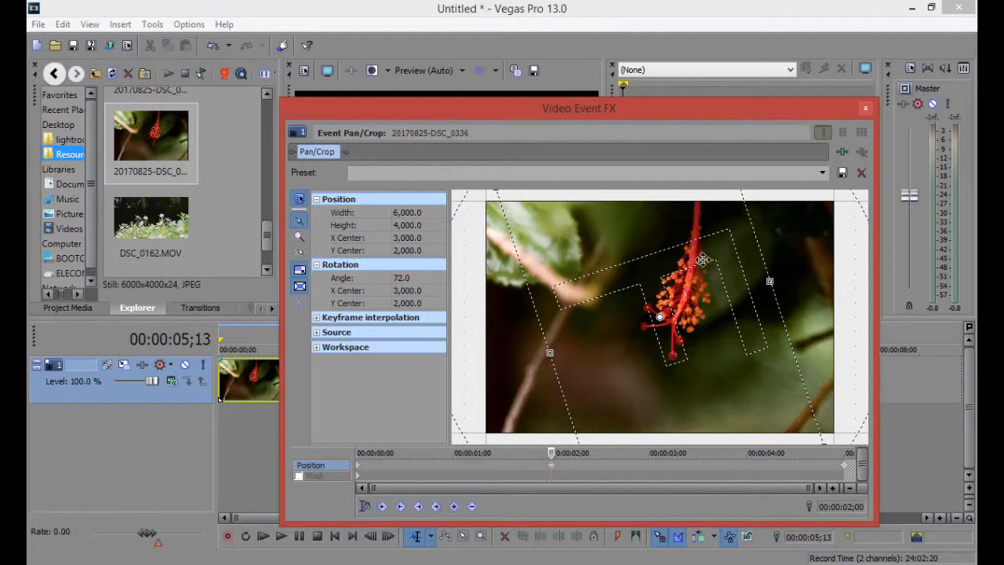
drag(803, 262, 807, 382)
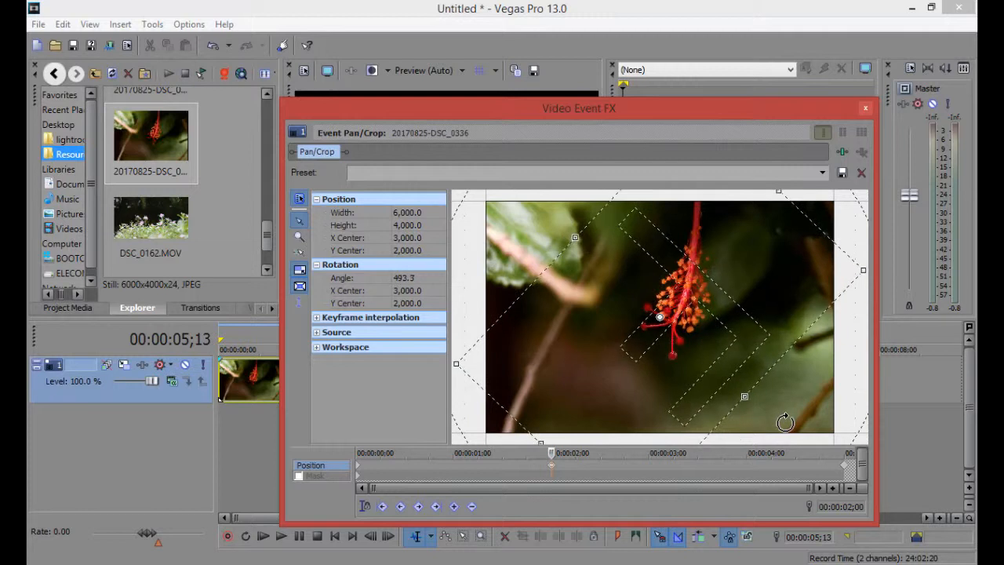
right_click(581, 281)
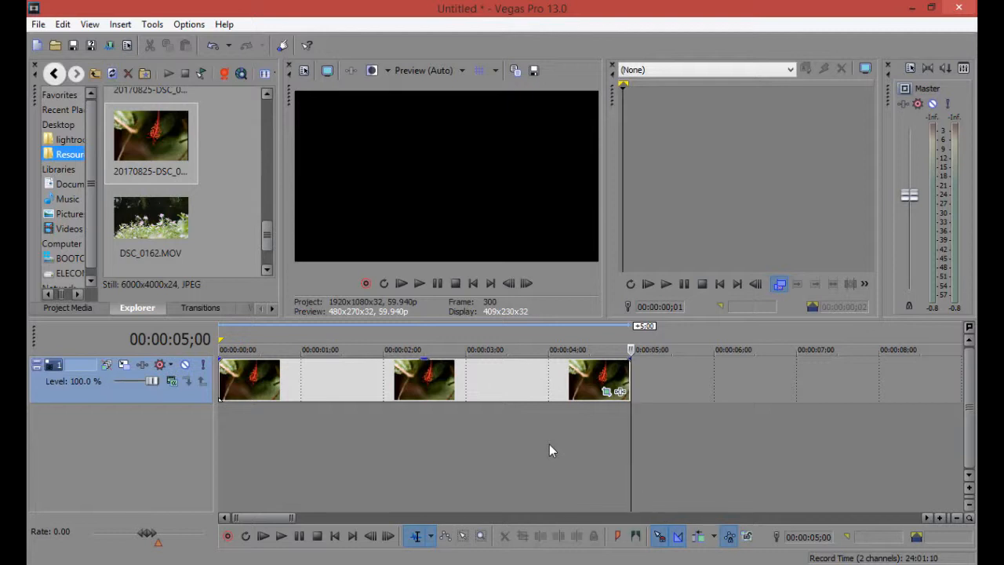
Reopen the photo's pan/crop settings and, after a small trial move, restore the crop frame to its default at 00:00:05;00
click(610, 396)
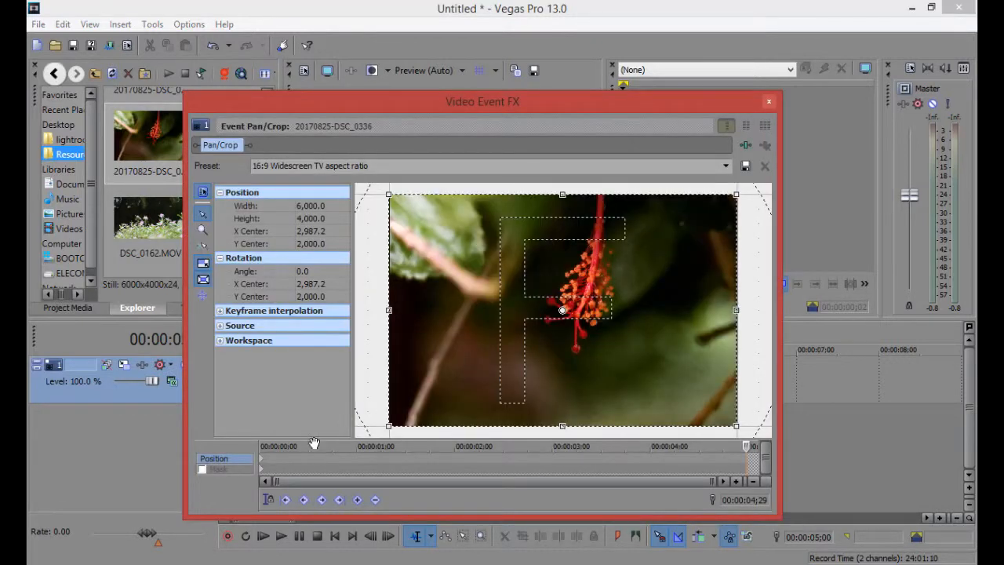
click(262, 464)
click(749, 459)
drag(402, 386, 405, 386)
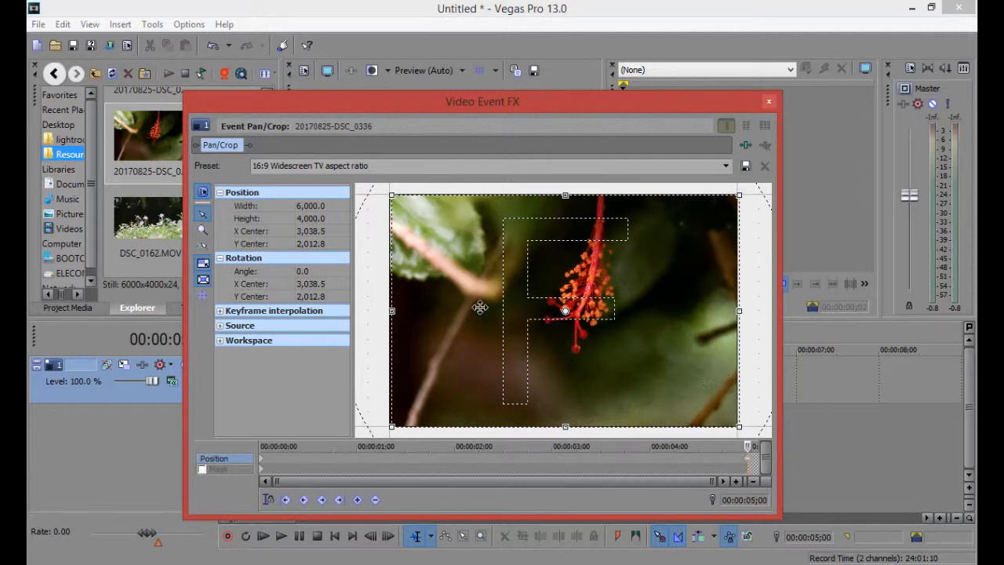
right_click(415, 295)
click(478, 307)
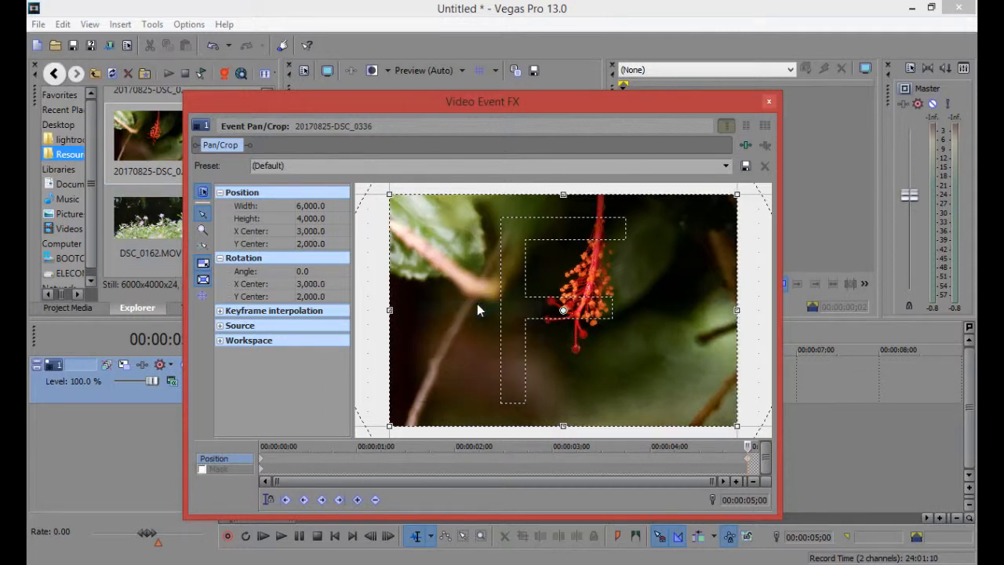
Restrict movement to horizontal only and move the crop frame right beyond the photo, to an X center of about 9,029
click(203, 299)
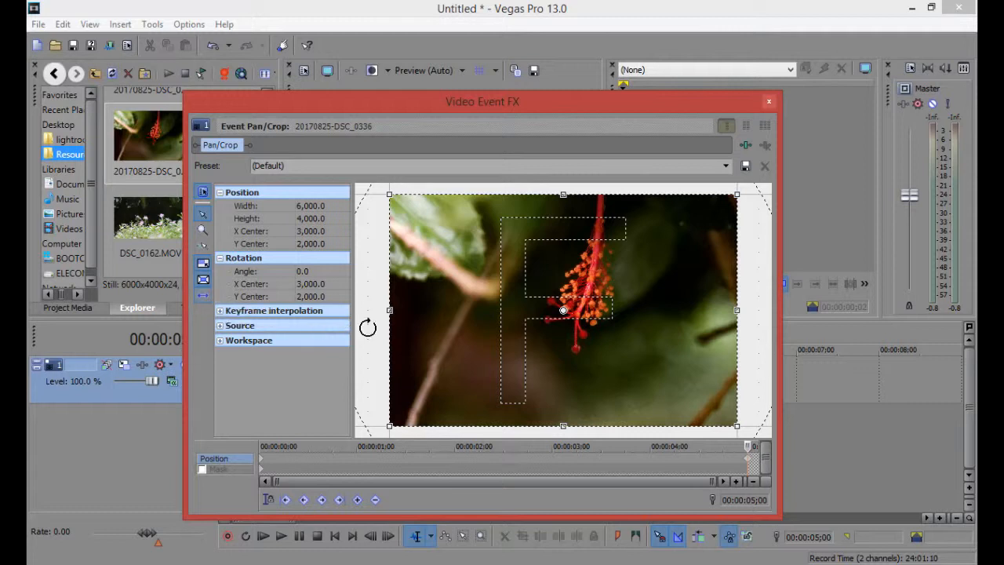
drag(399, 341, 749, 347)
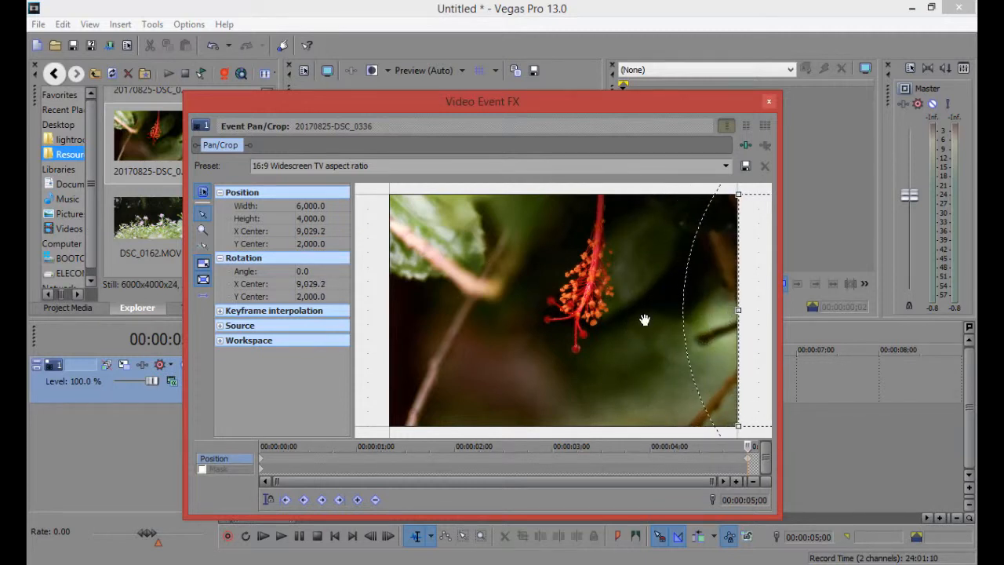
Close the pan/crop window, preview the horizontal slide from the start, and pause playback just past the event's end
click(769, 104)
click(402, 284)
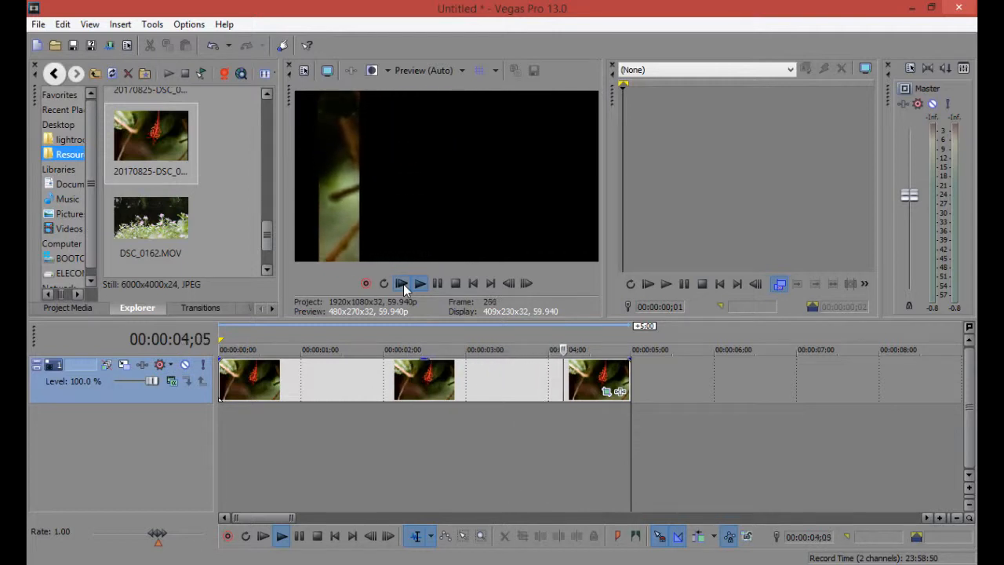
click(438, 284)
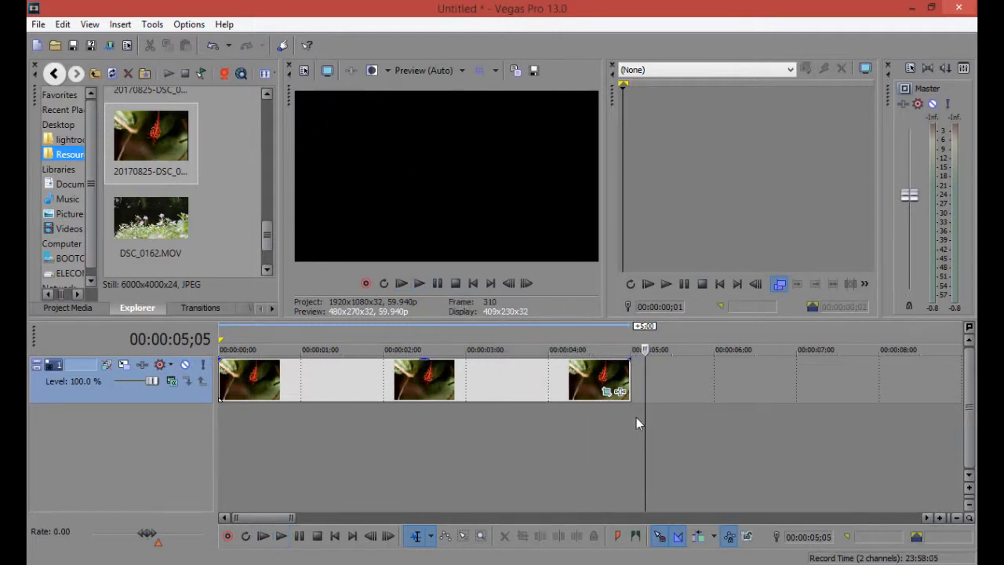
Reopen the photo's pan/crop settings
click(605, 392)
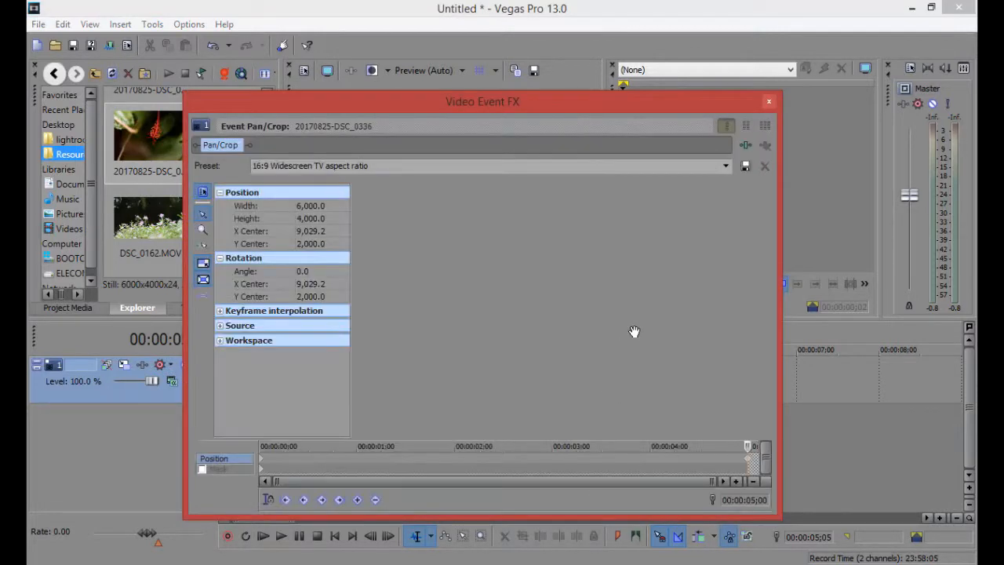